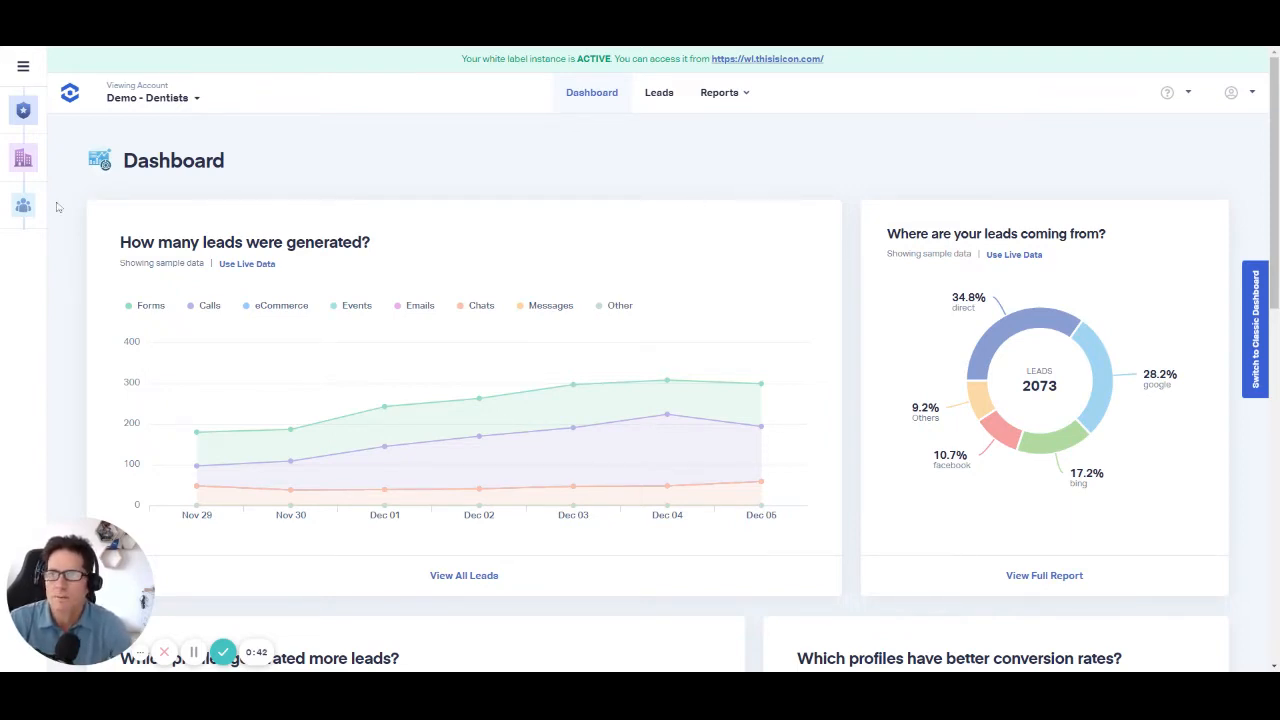
# Step: Add a new profile to the Demo - Dentists account and name it "Beta Testing"
pyautogui.click(24, 210)
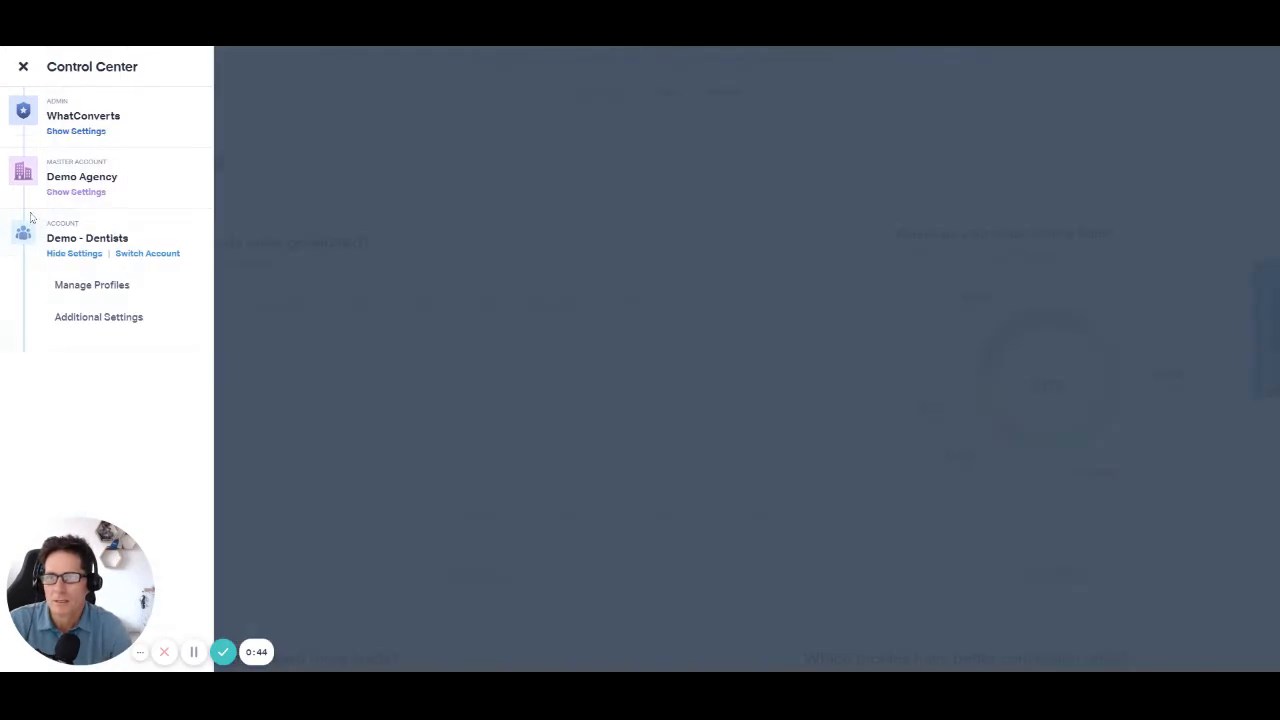
pyautogui.click(93, 284)
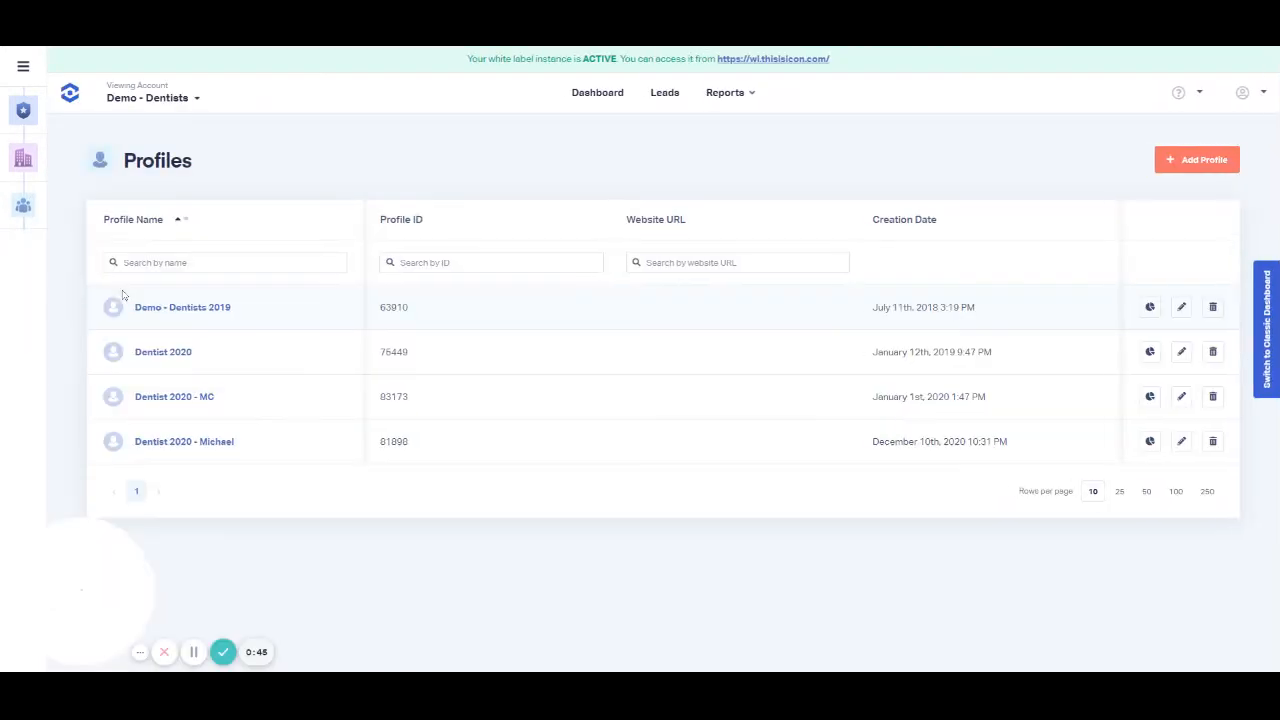
pyautogui.click(1234, 168)
pyautogui.click(490, 200)
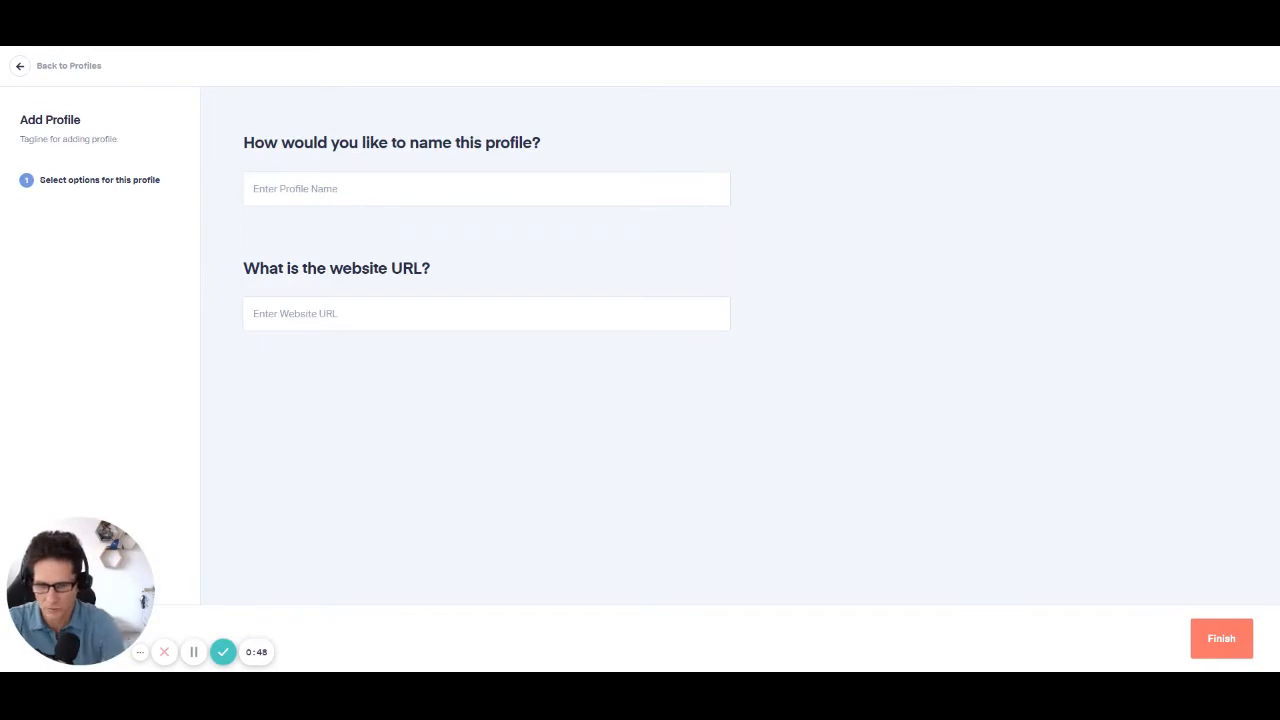
pyautogui.write('Neta')
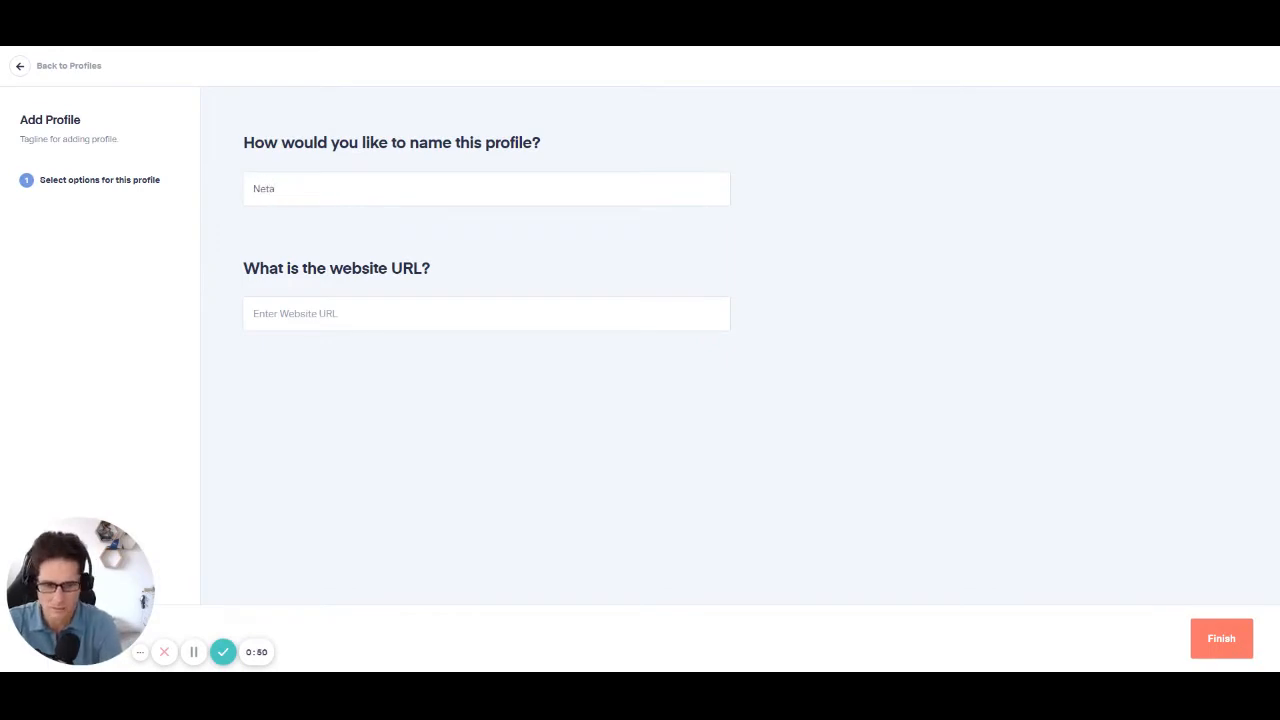
pyautogui.hotkey('ctrl', 'a')
pyautogui.write('Beta Tes')
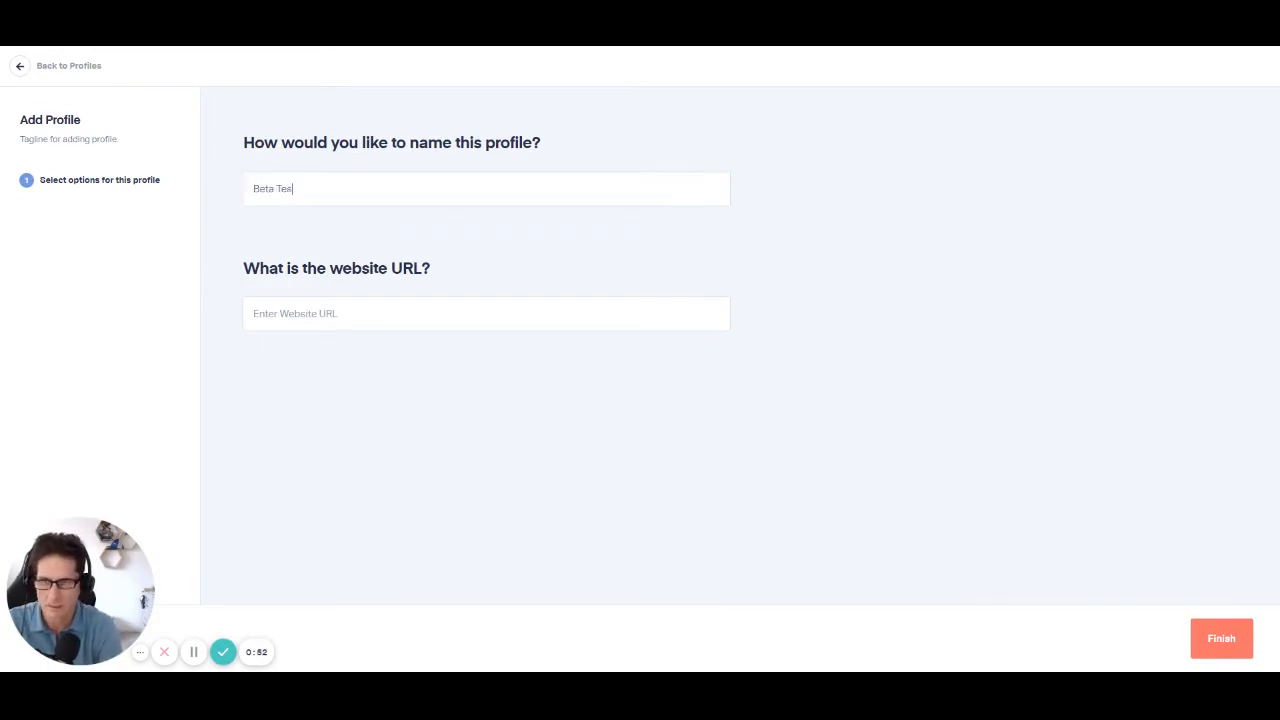
pyautogui.write('ting')
pyautogui.press('Tab')
pyautogui.write('htt')
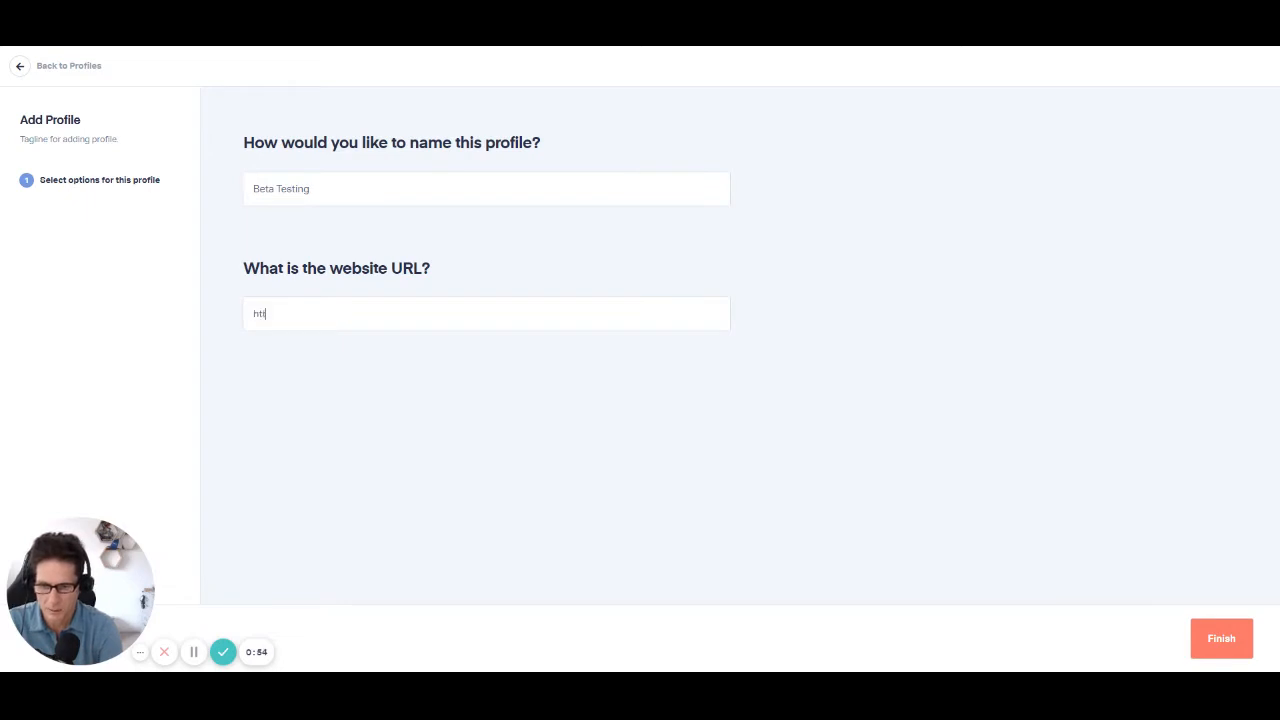
pyautogui.write('ps:')
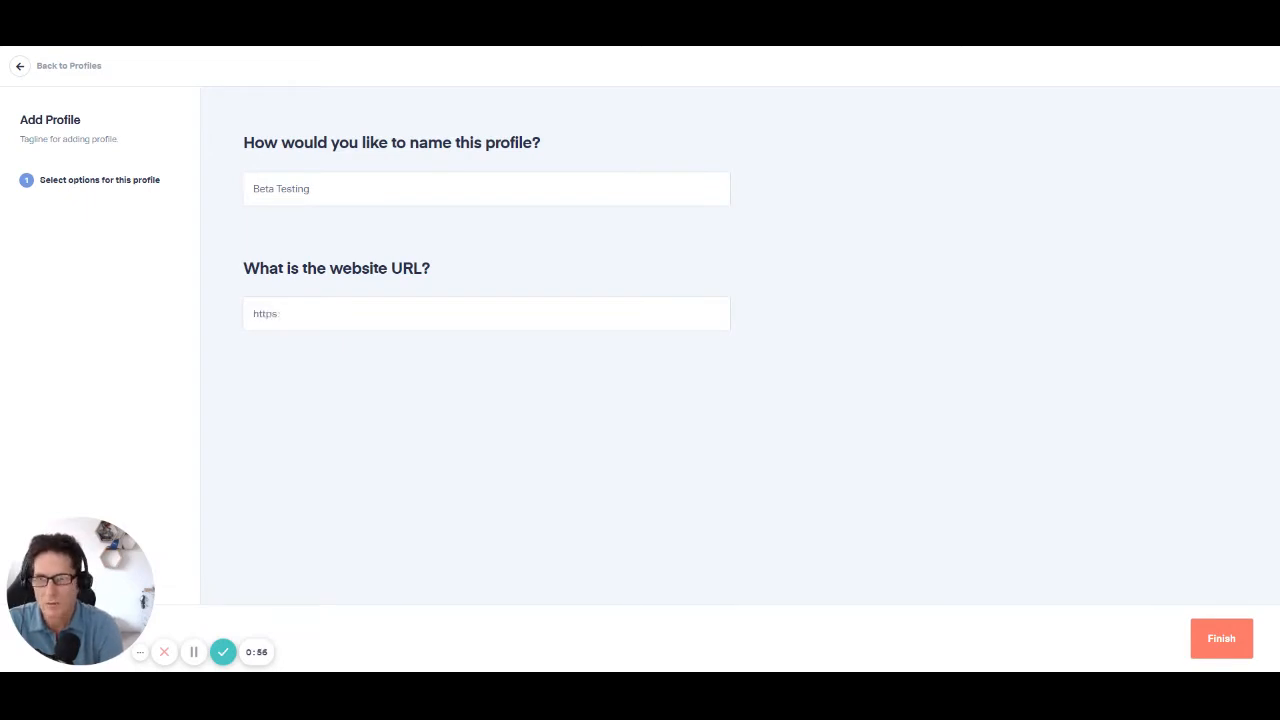
pyautogui.write('//www')
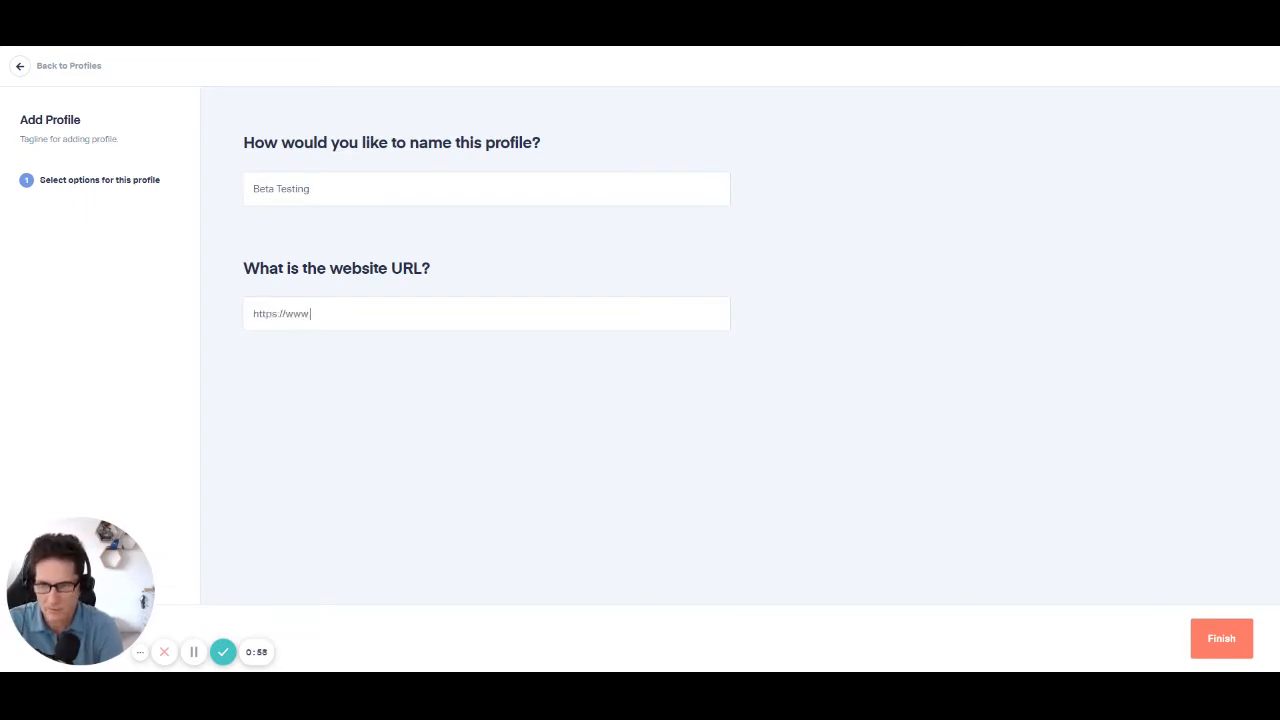
pyautogui.write('.whatc')
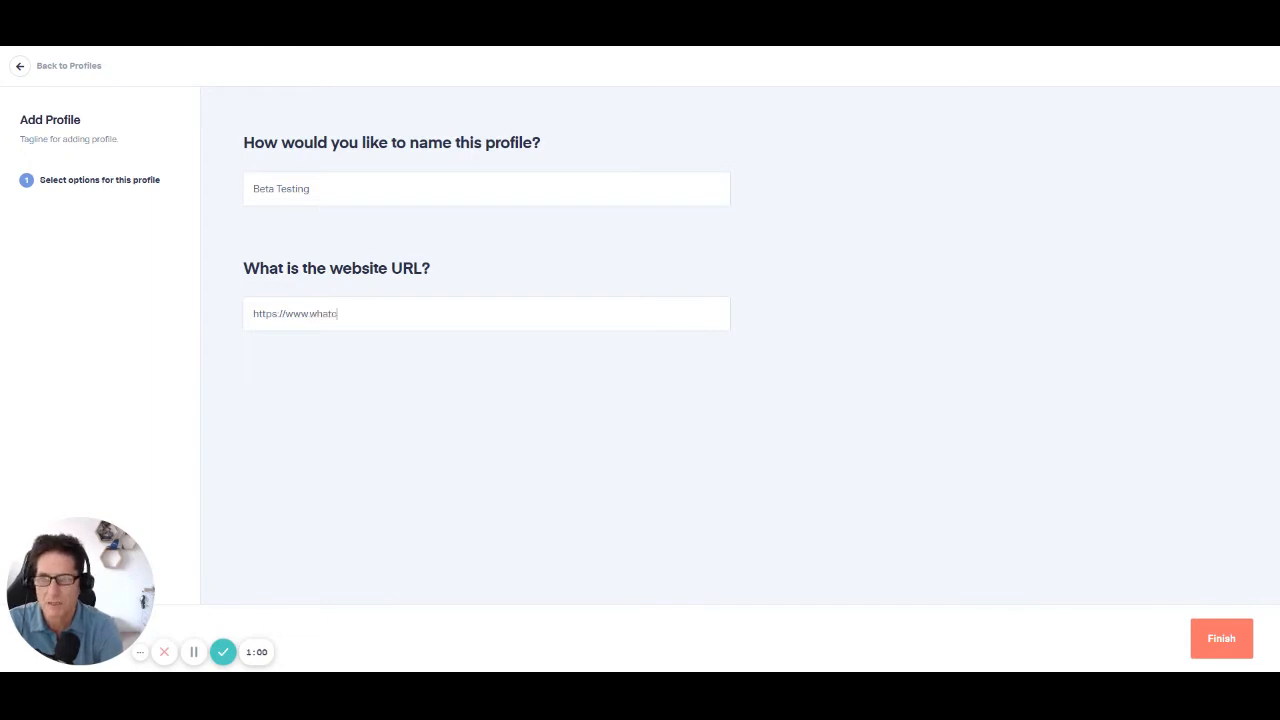
pyautogui.write('onverts.com')
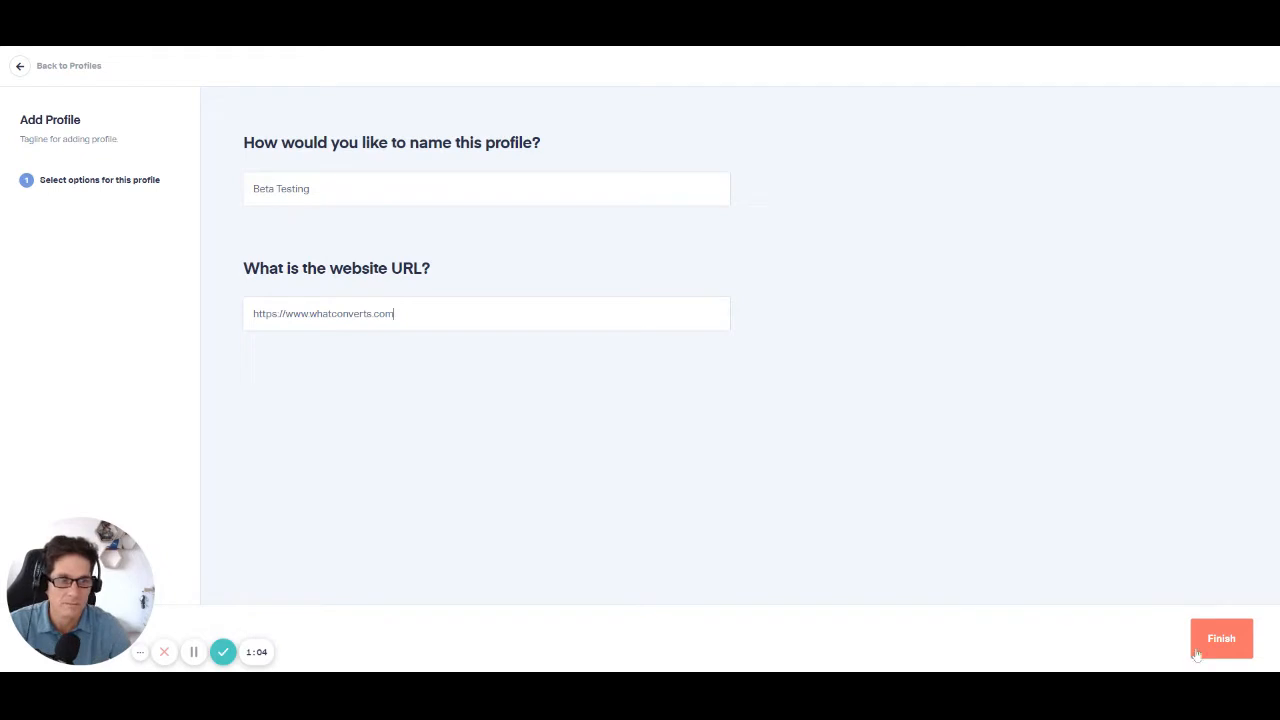
pyautogui.click(1221, 636)
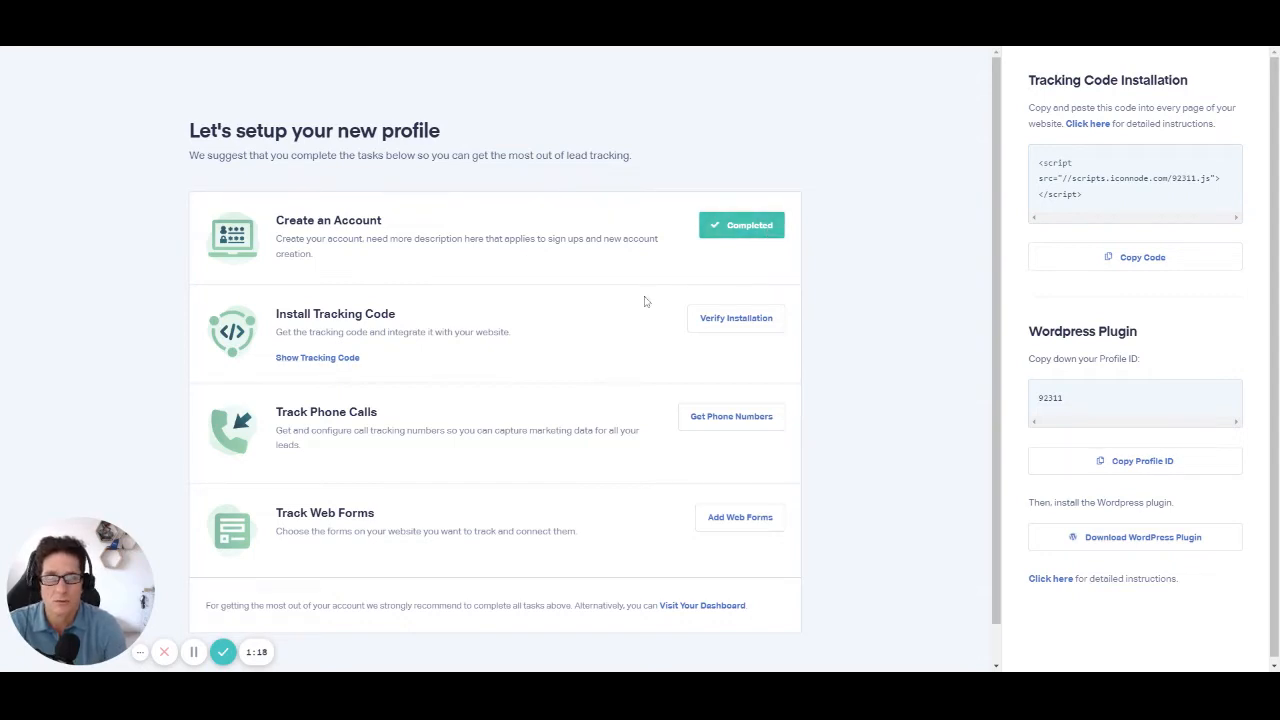
pyautogui.moveTo(1098, 199); pyautogui.dragTo(1029, 168)
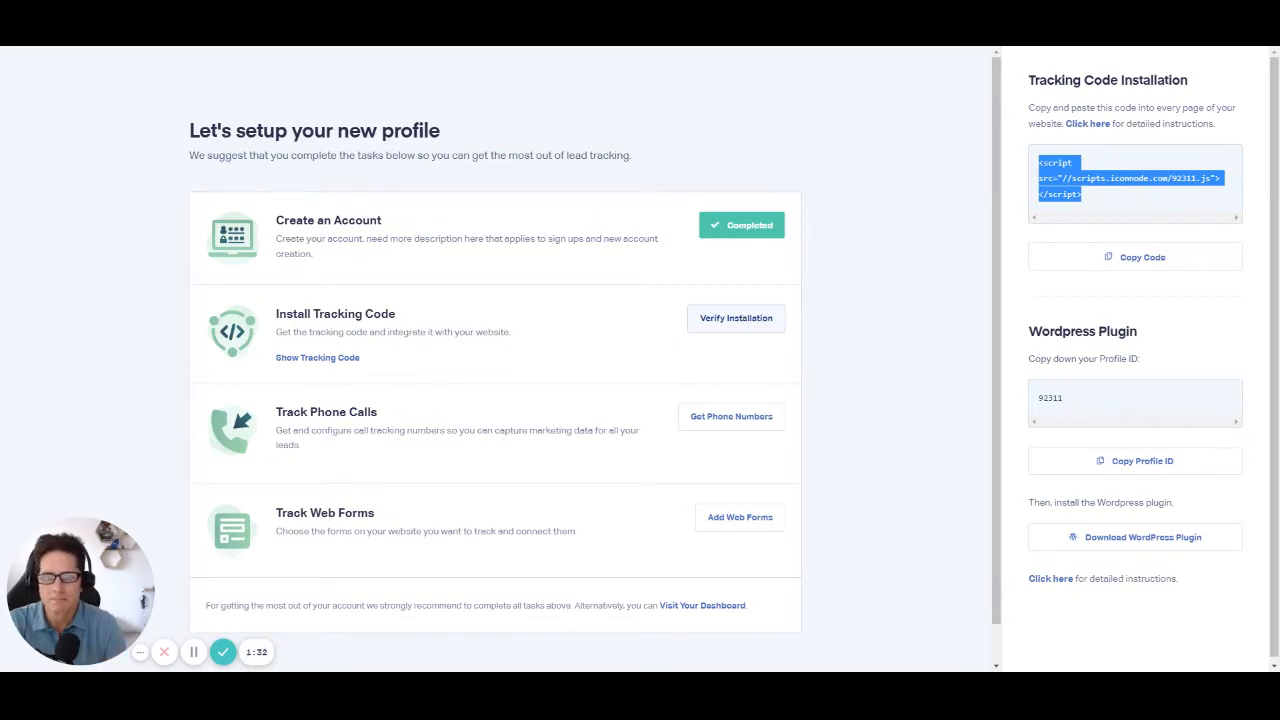
pyautogui.click(740, 318)
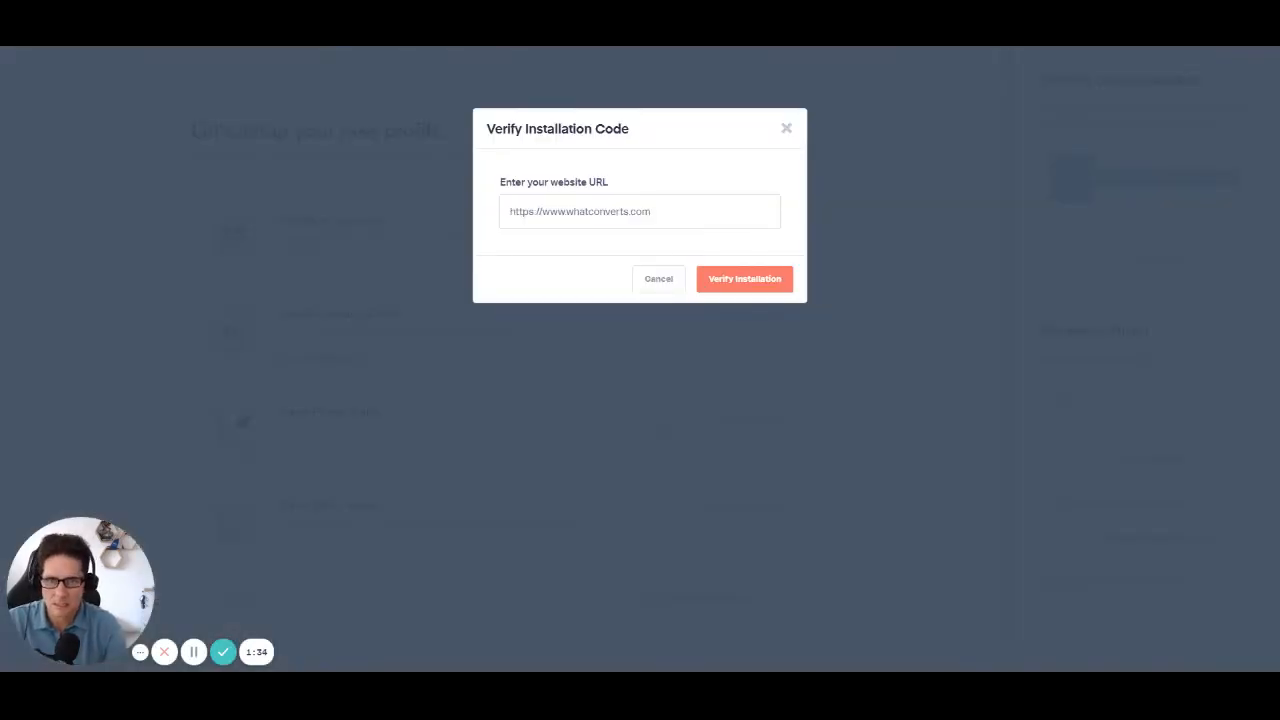
pyautogui.click(758, 280)
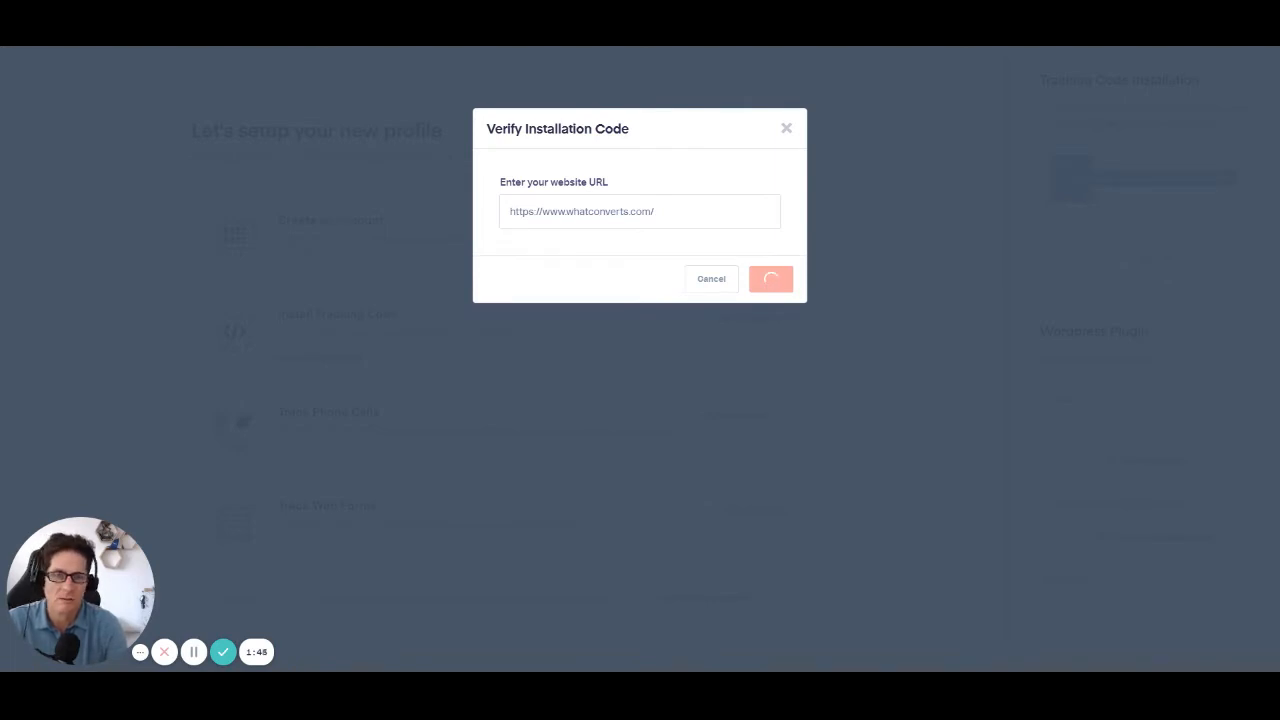
pyautogui.click(789, 131)
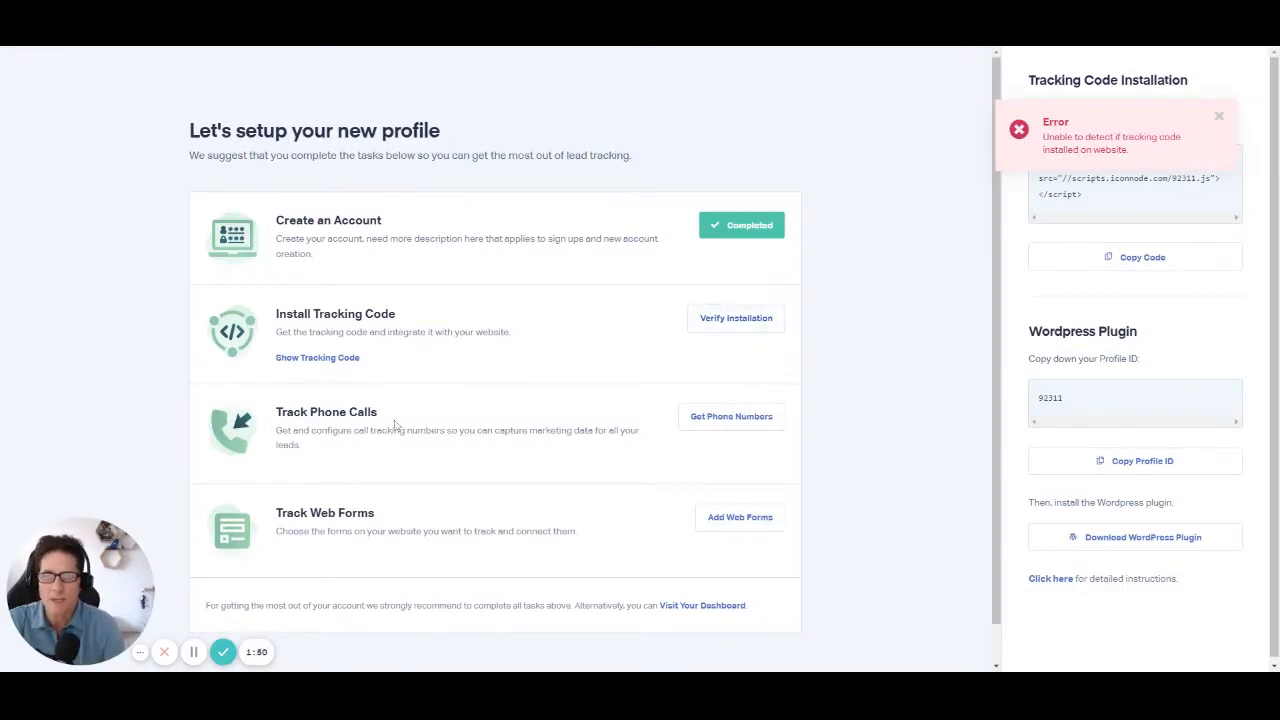
# Step: Start the tracking number setup for phone calls in the new profile
pyautogui.scroll(-1, 394, 426)
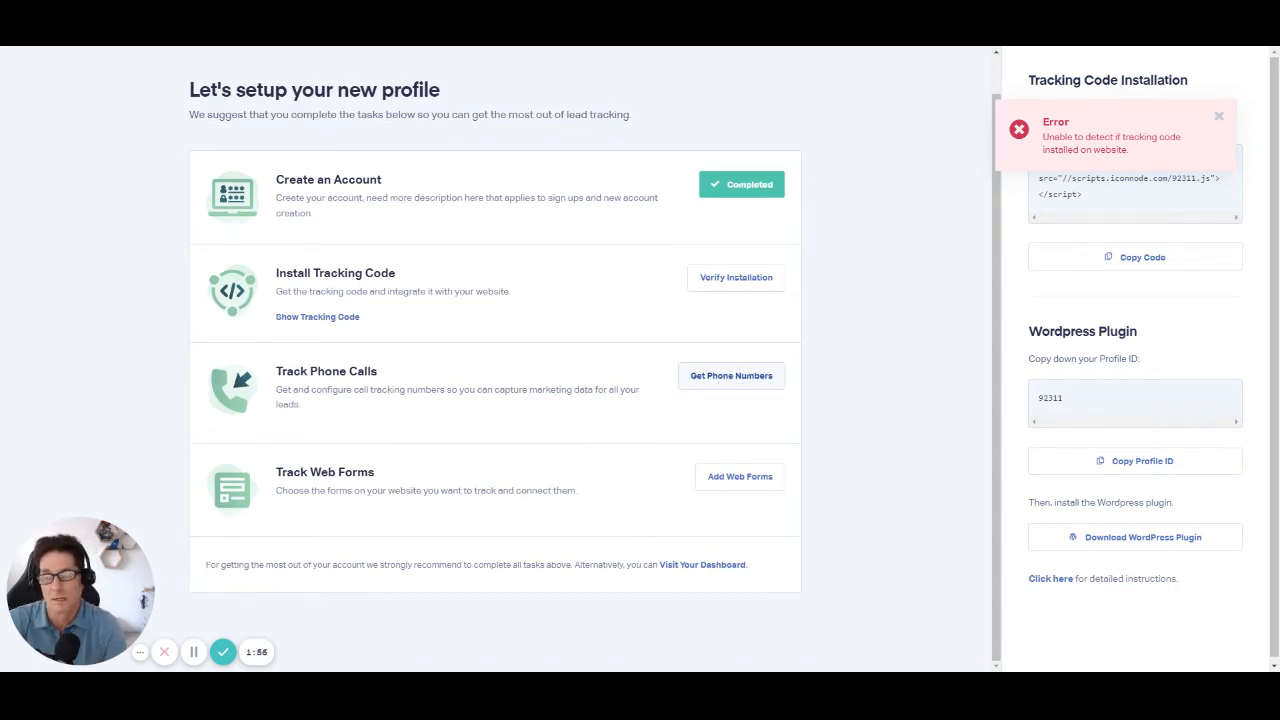
pyautogui.click(745, 385)
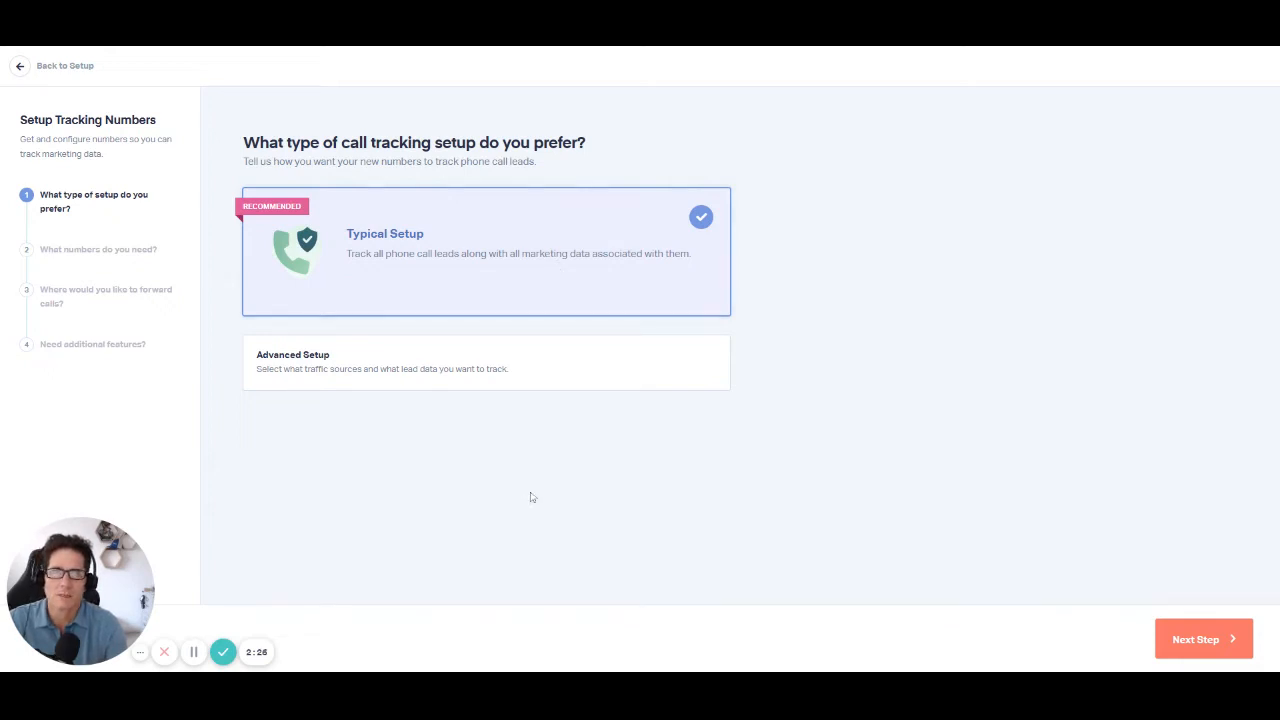
# Step: Explore the Advanced Setup choices, trying Google Ad Extension as the number placement, and return to Typical Setup
pyautogui.click(476, 380)
pyautogui.scroll(-2, 693, 362)
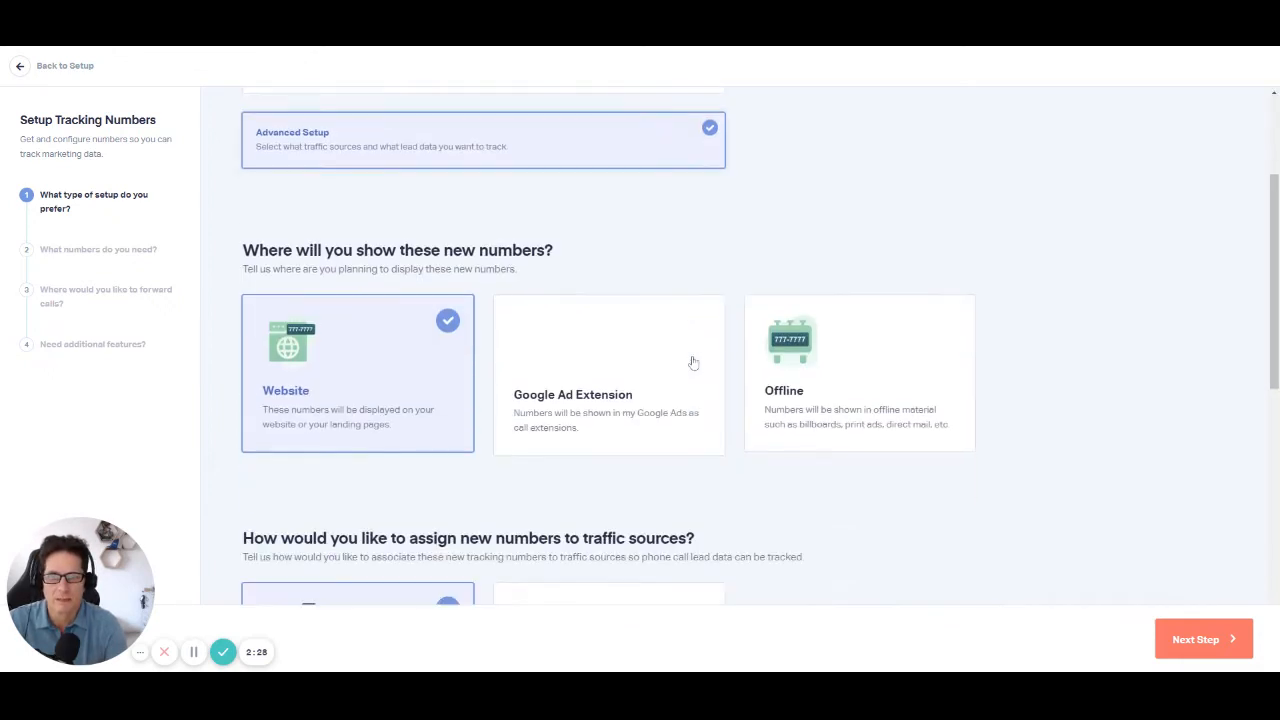
pyautogui.scroll(-2, 714, 392)
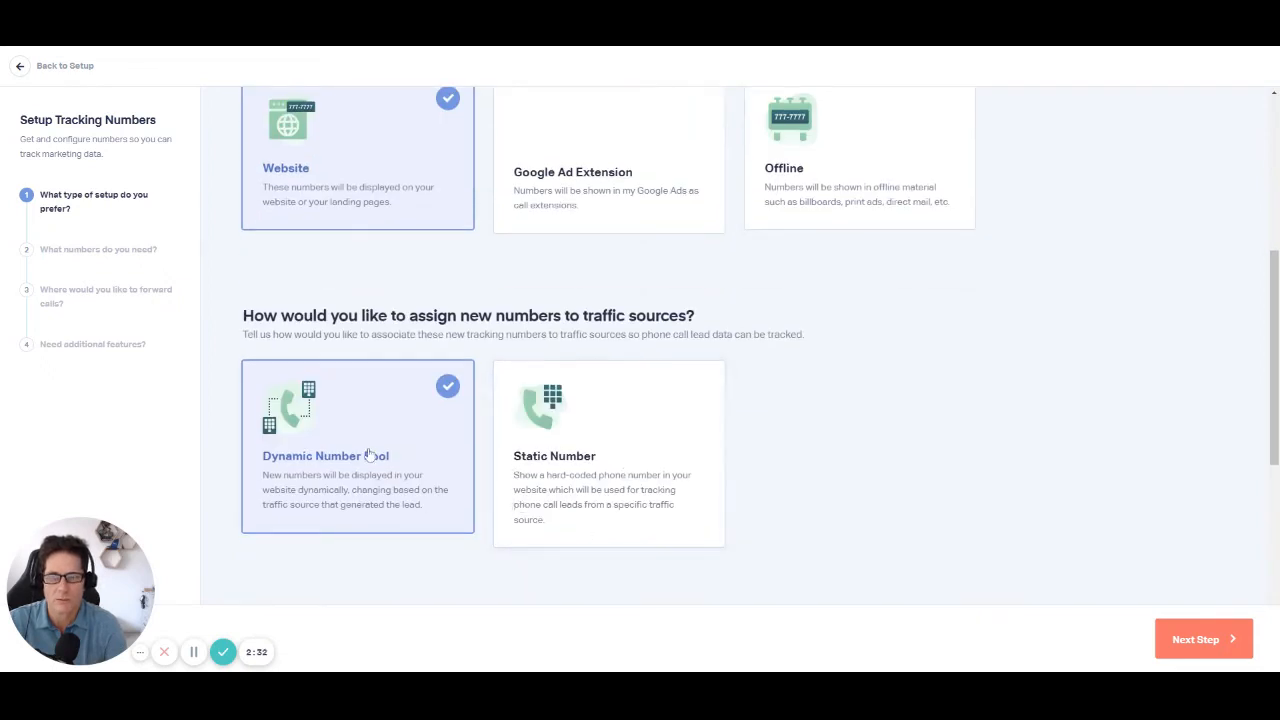
pyautogui.scroll(2, 560, 480)
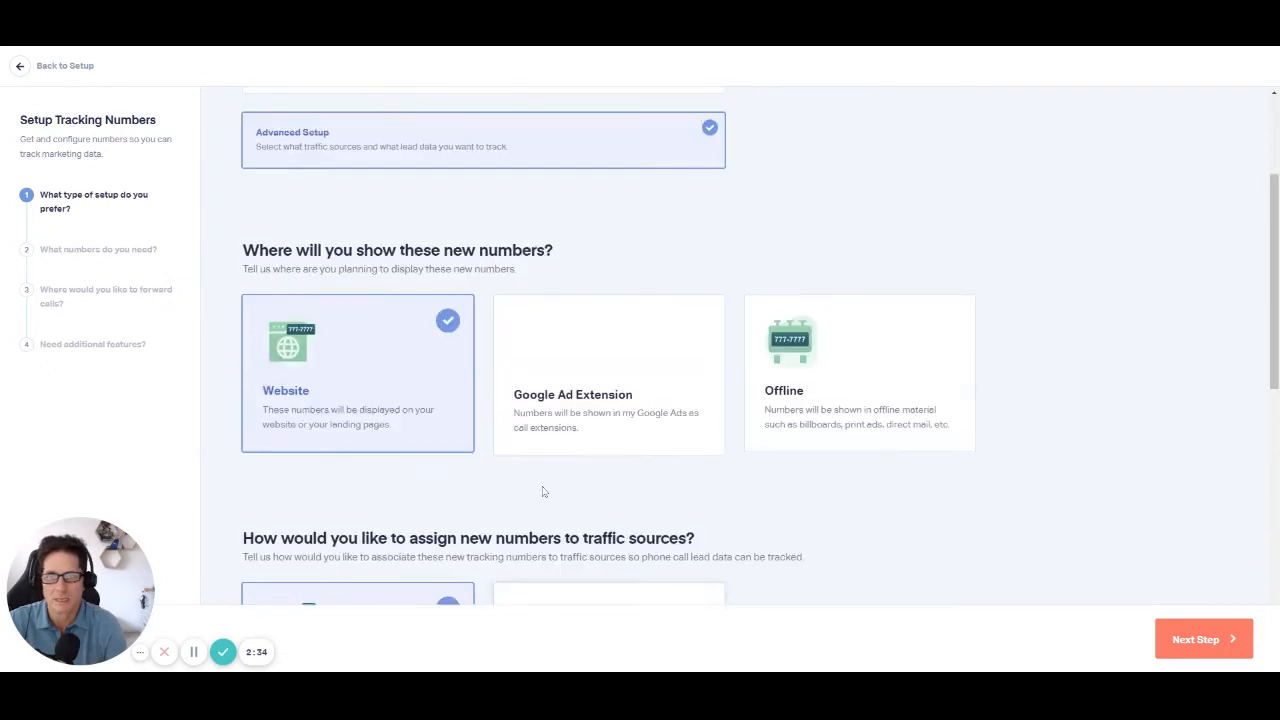
pyautogui.click(620, 395)
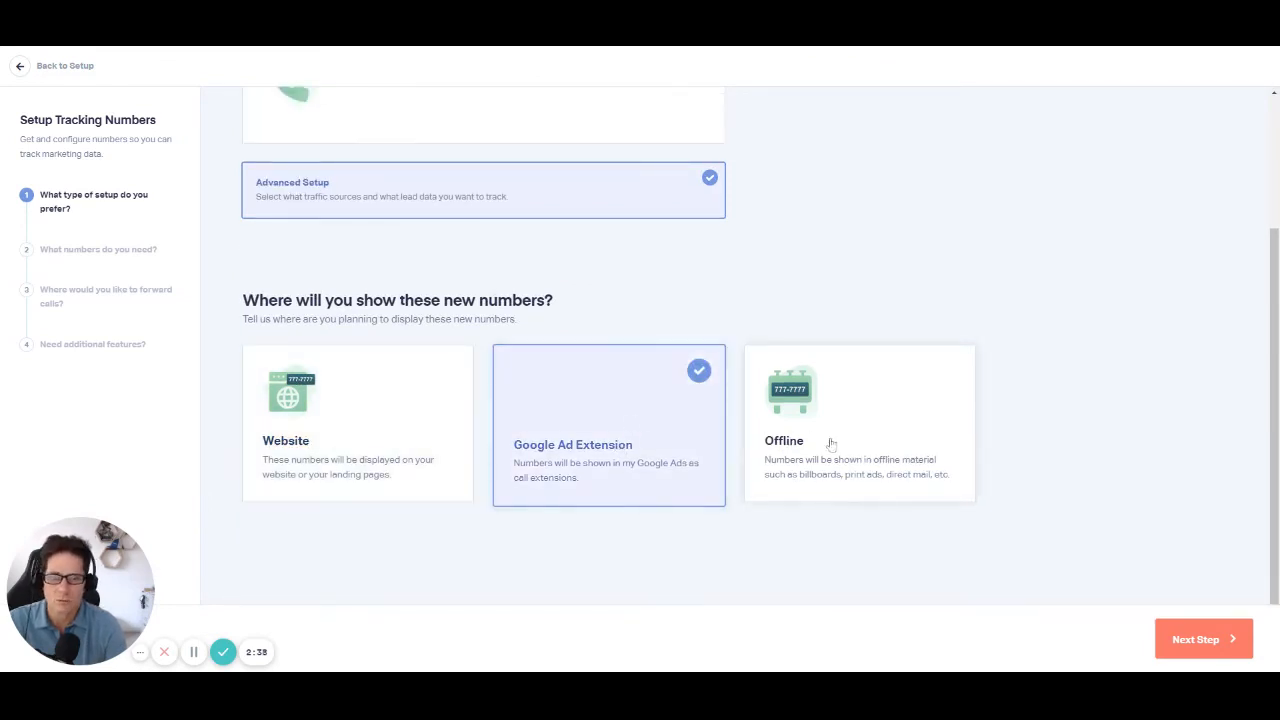
pyautogui.scroll(2, 550, 275)
pyautogui.click(475, 278)
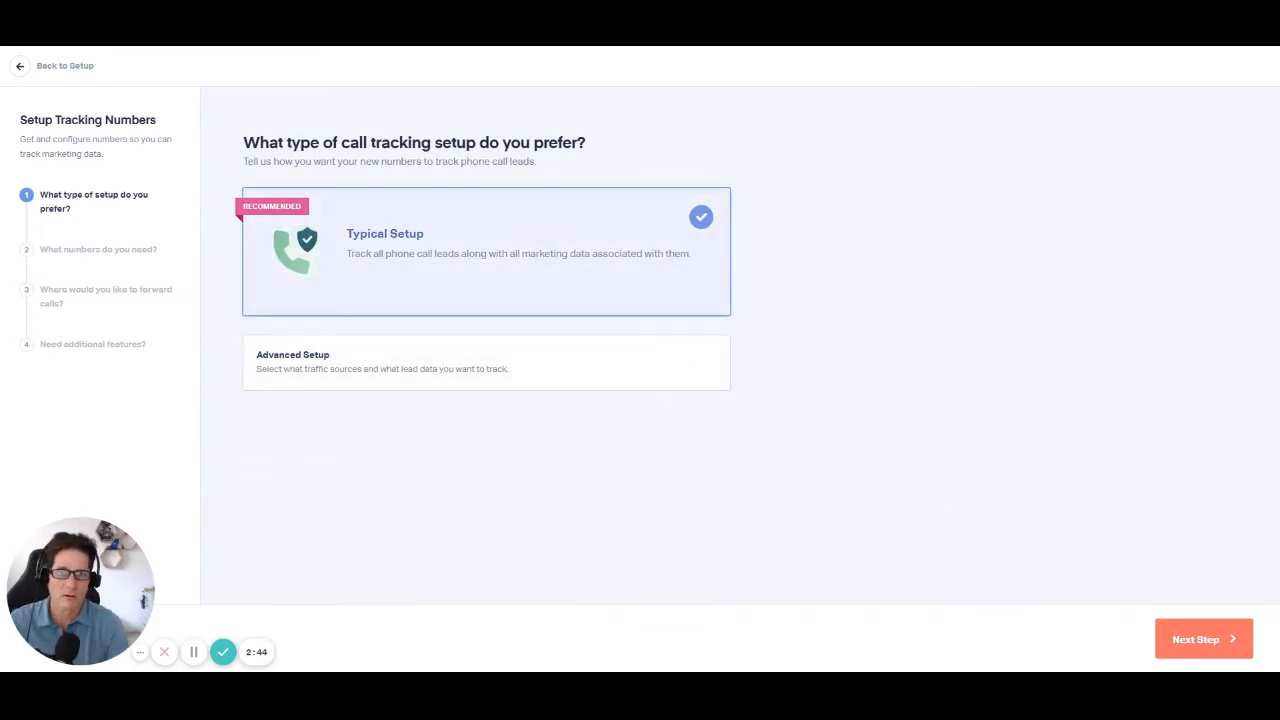
# Step: Proceed with the Typical Setup and set the website's traffic to 760 daily visits
pyautogui.click(1190, 660)
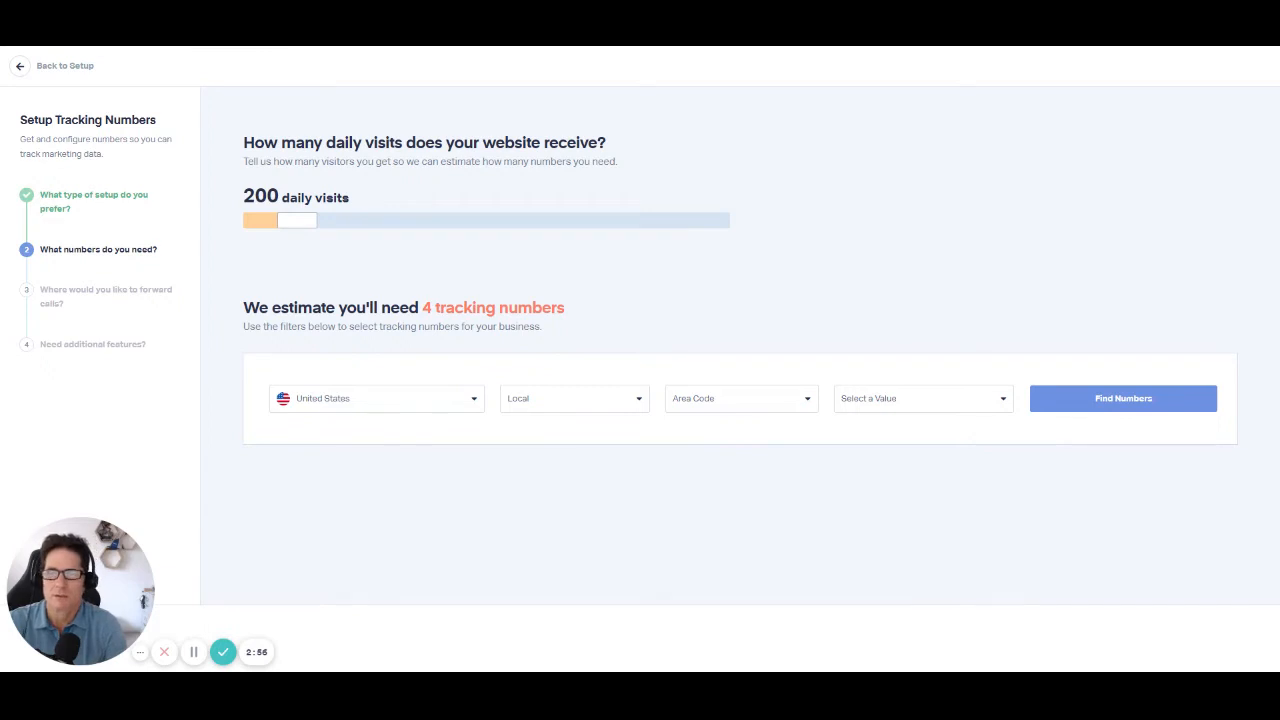
pyautogui.moveTo(297, 220); pyautogui.dragTo(329, 226)
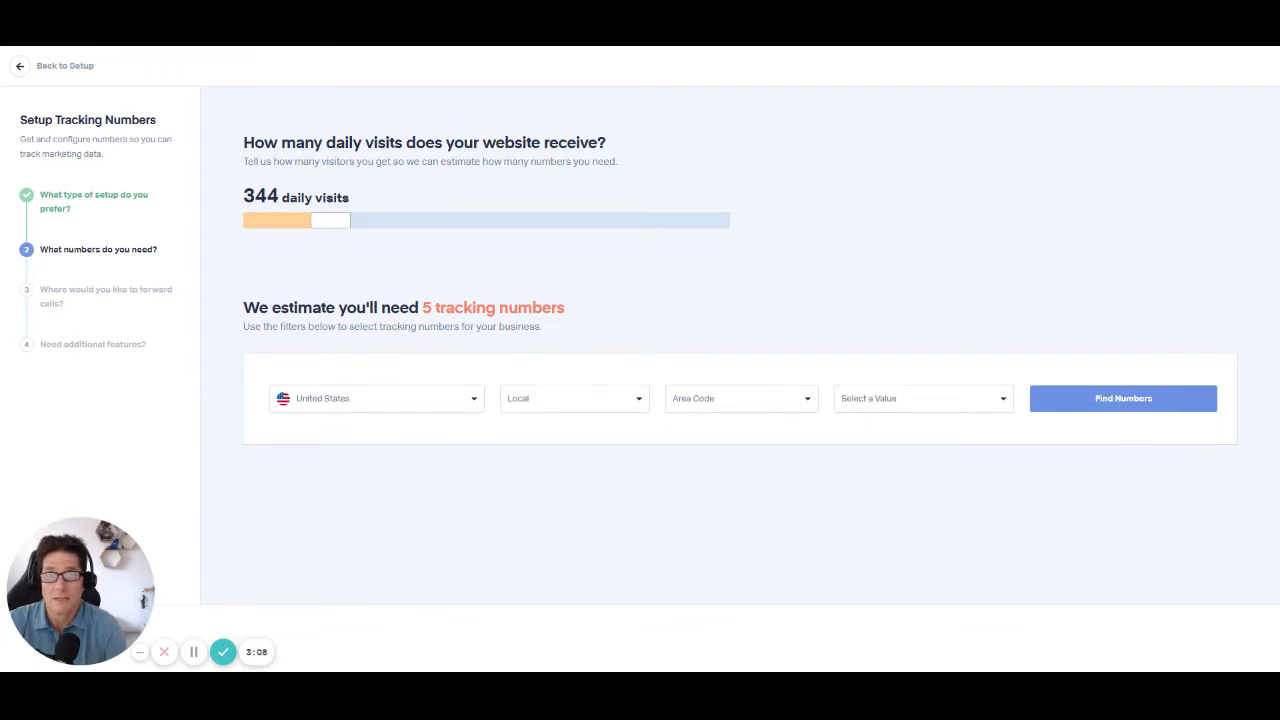
pyautogui.moveTo(340, 222); pyautogui.dragTo(426, 224)
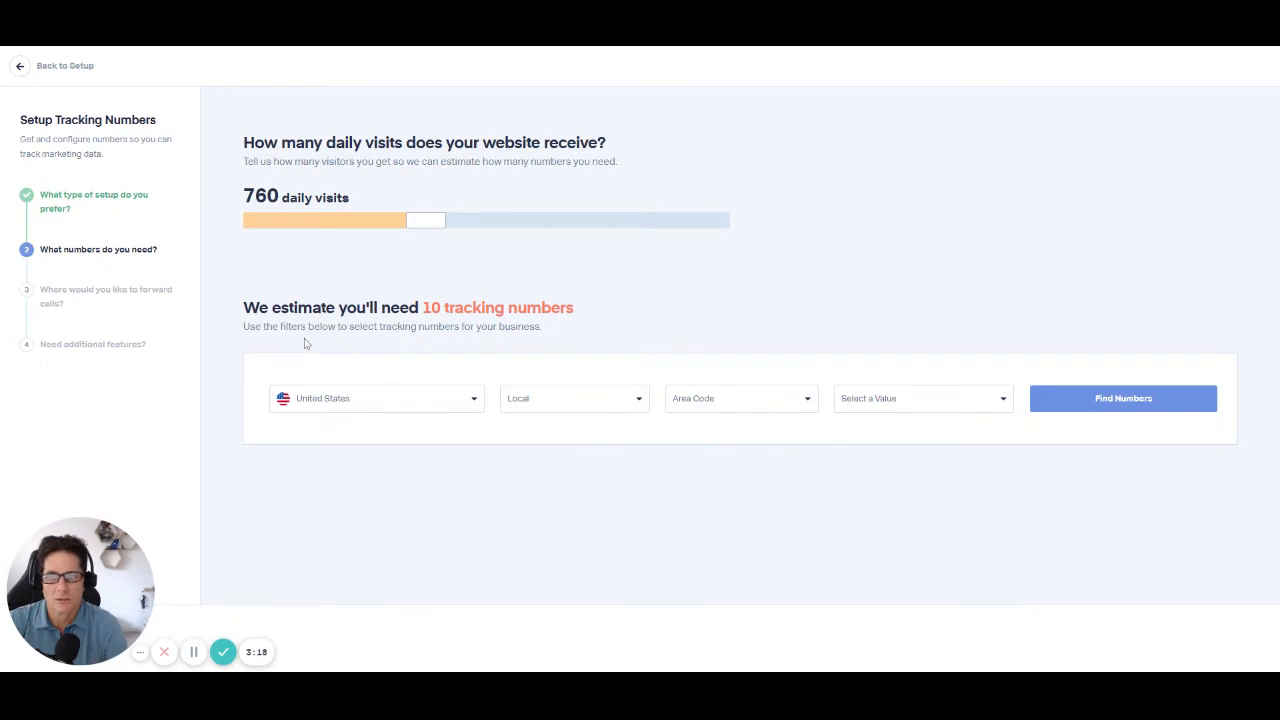
# Step: Find local United States tracking numbers by area code 704 / NC
pyautogui.click(757, 403)
pyautogui.click(749, 431)
pyautogui.click(868, 408)
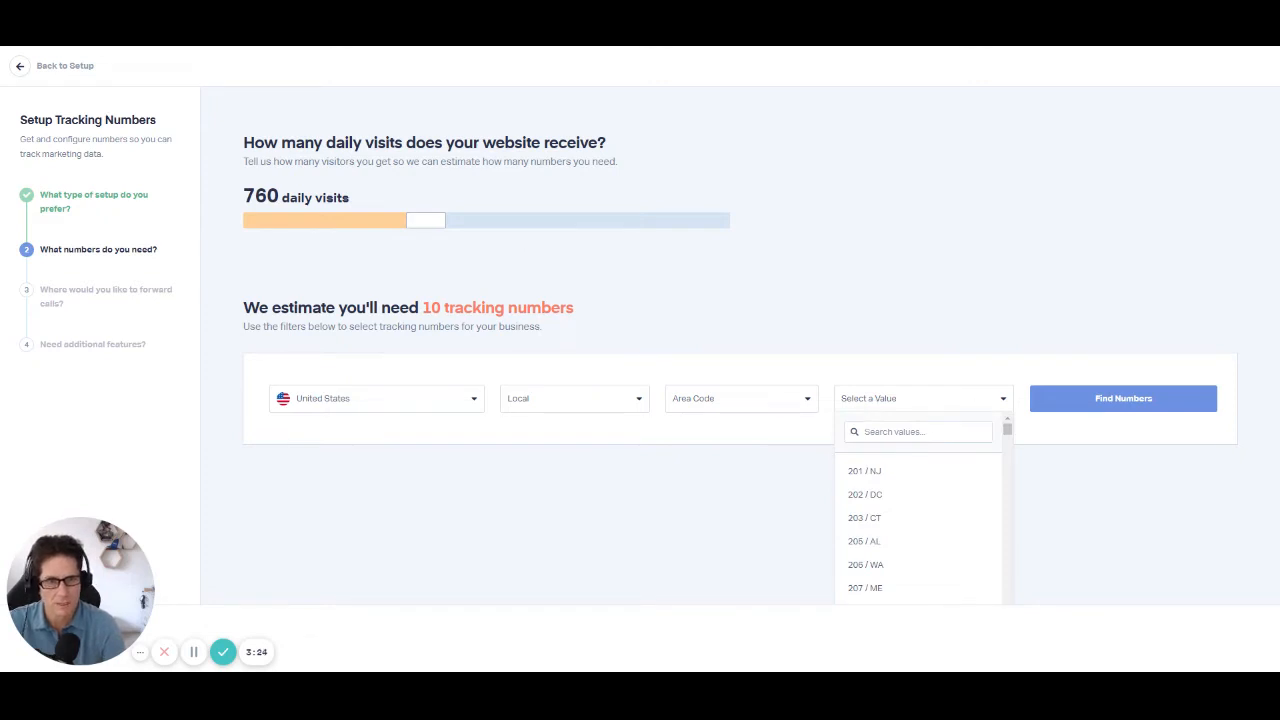
pyautogui.write('704')
pyautogui.click(910, 471)
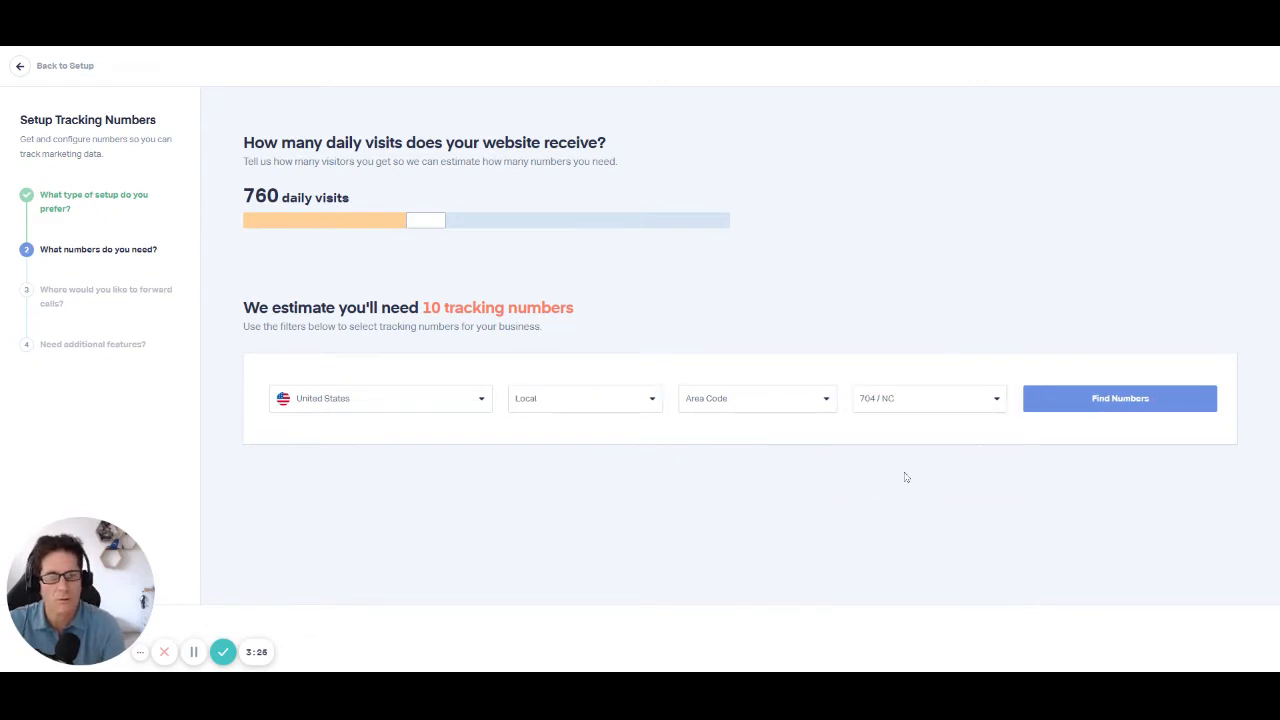
pyautogui.click(1137, 408)
# Step: Clear the automatic selection of tracking numbers, keep only the first one, located in Norwood, NC, and continue
pyautogui.scroll(-7, 1037, 471)
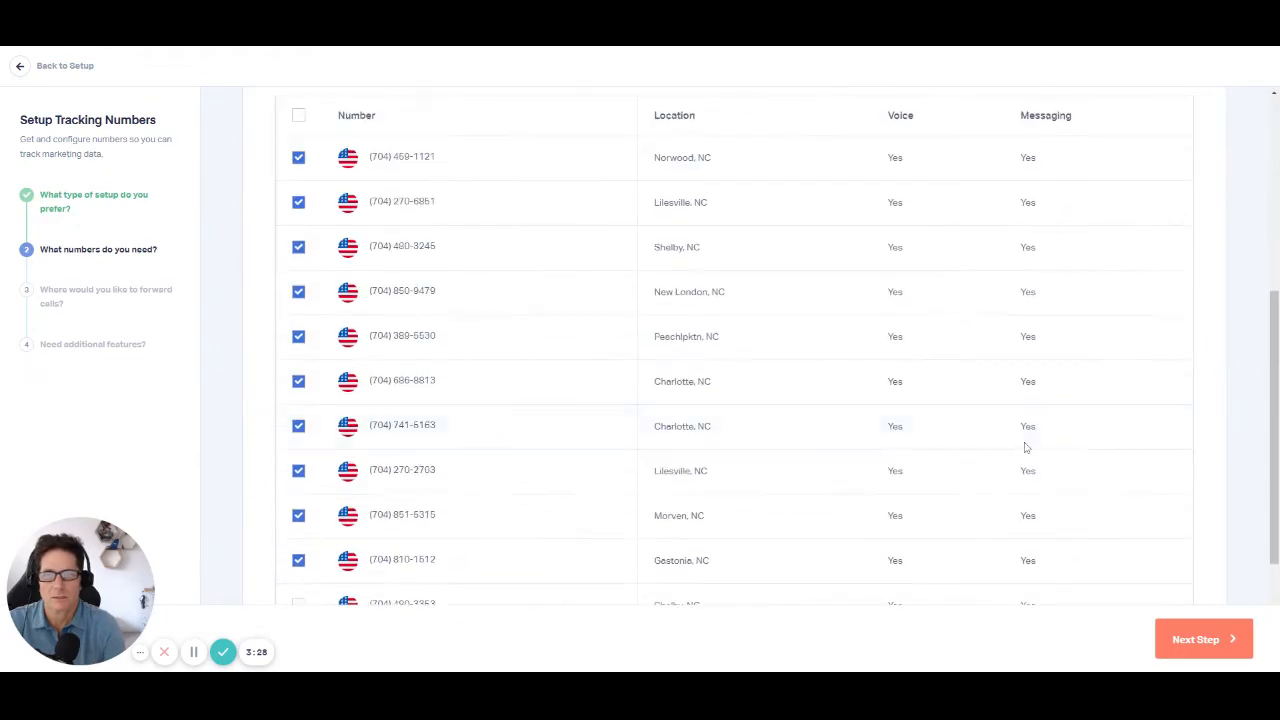
pyautogui.scroll(8, 1025, 447)
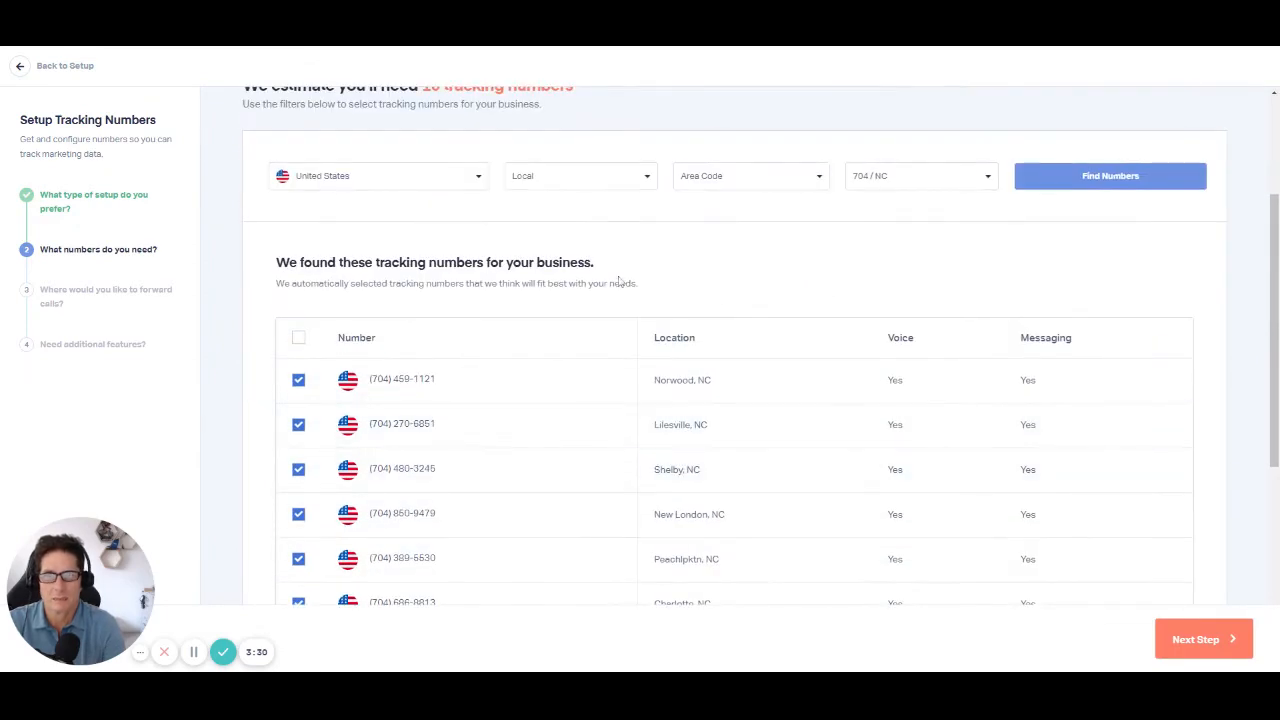
pyautogui.scroll(2, 515, 284)
pyautogui.scroll(-5, 436, 323)
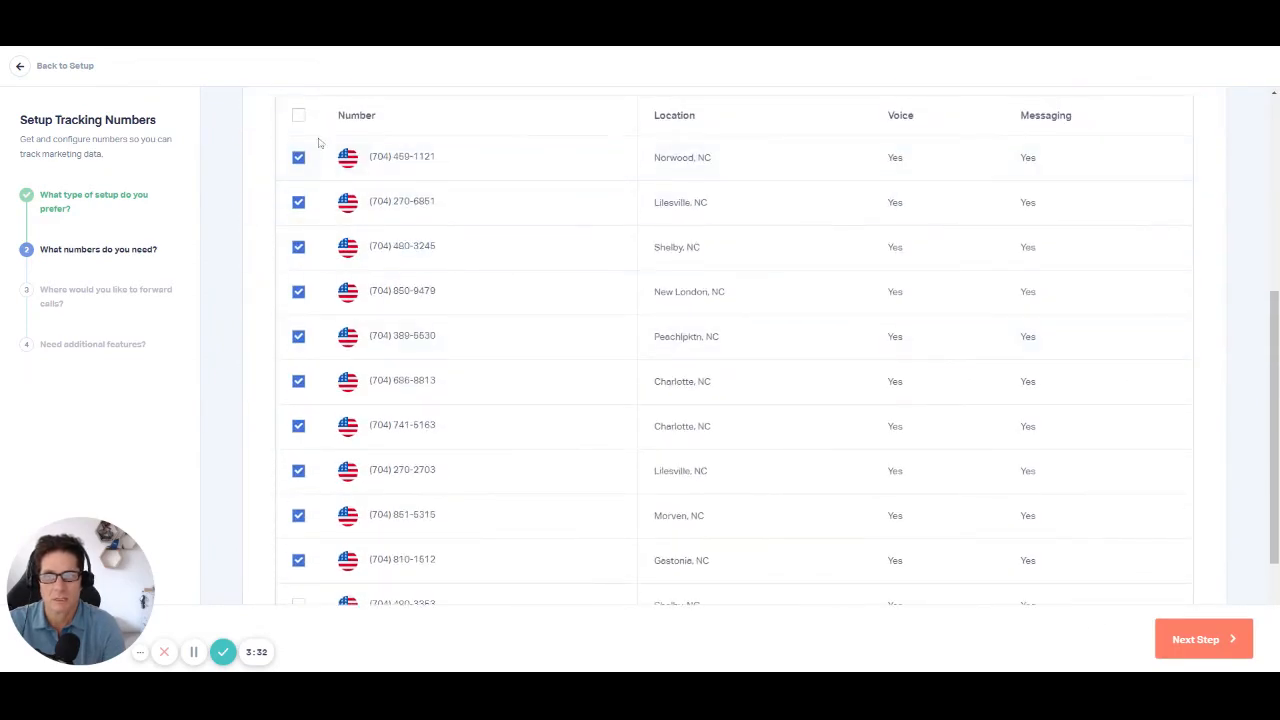
pyautogui.click(298, 117)
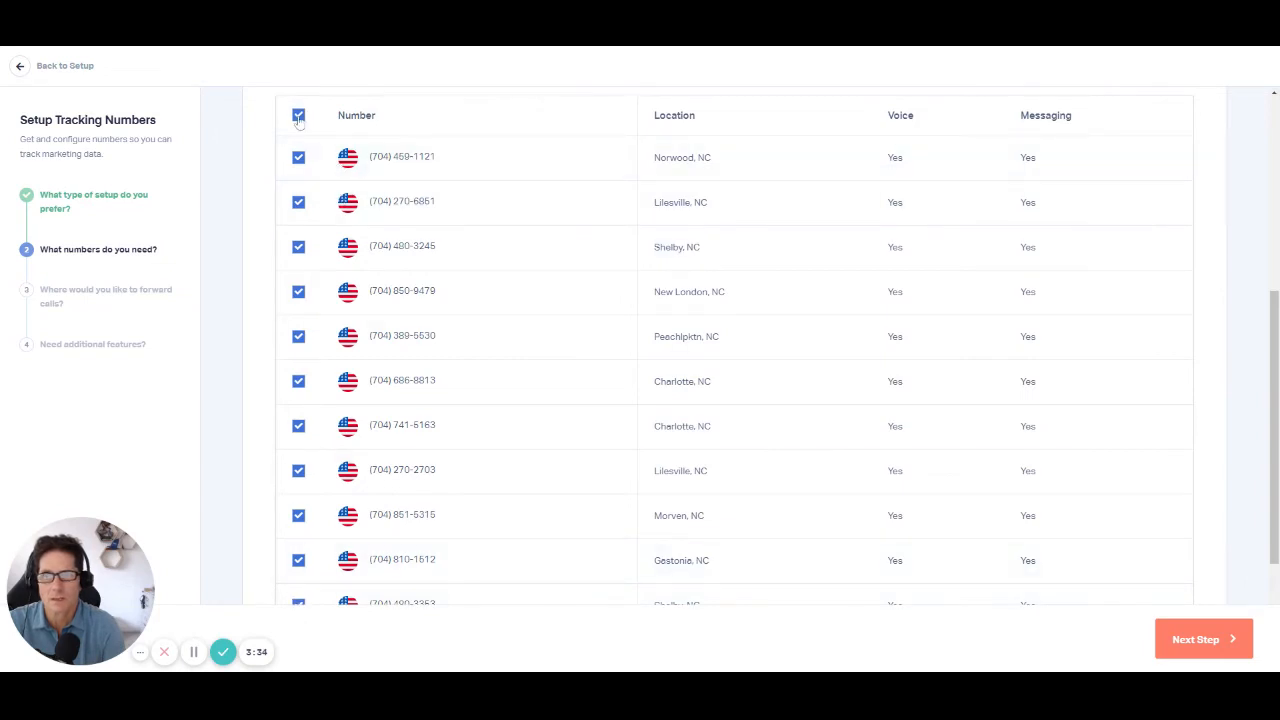
pyautogui.click(298, 117)
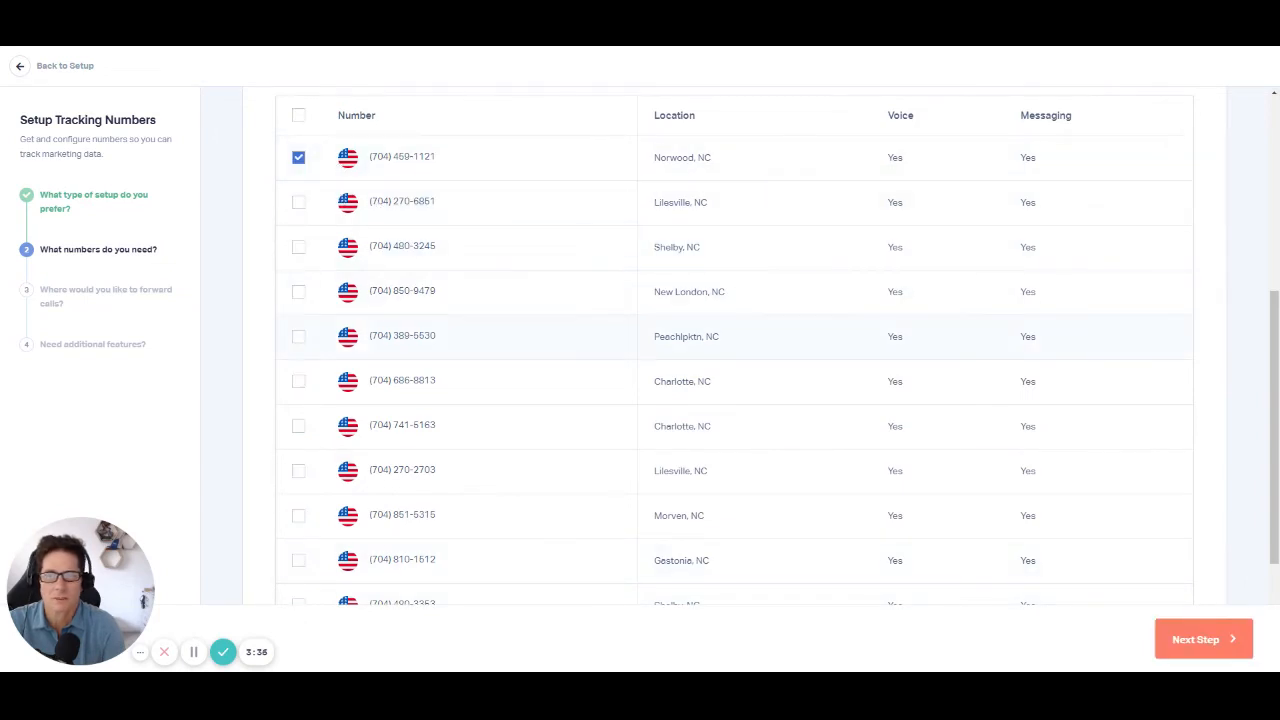
pyautogui.click(1196, 641)
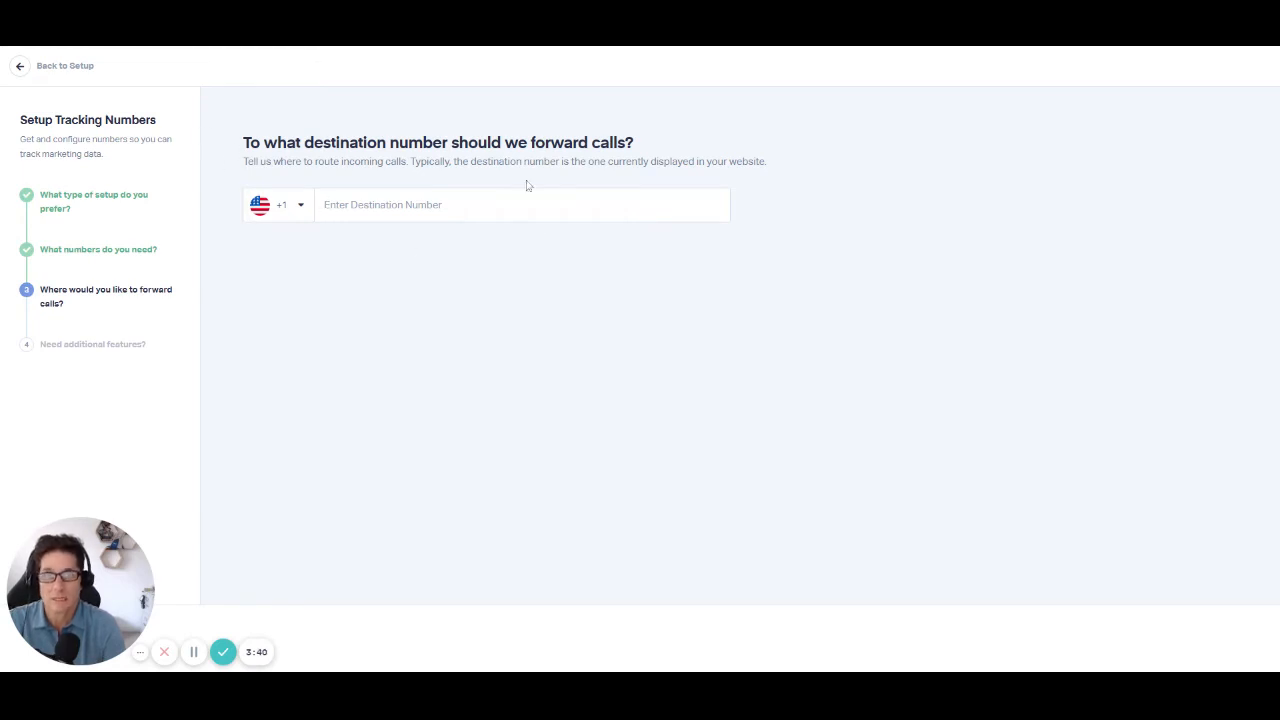
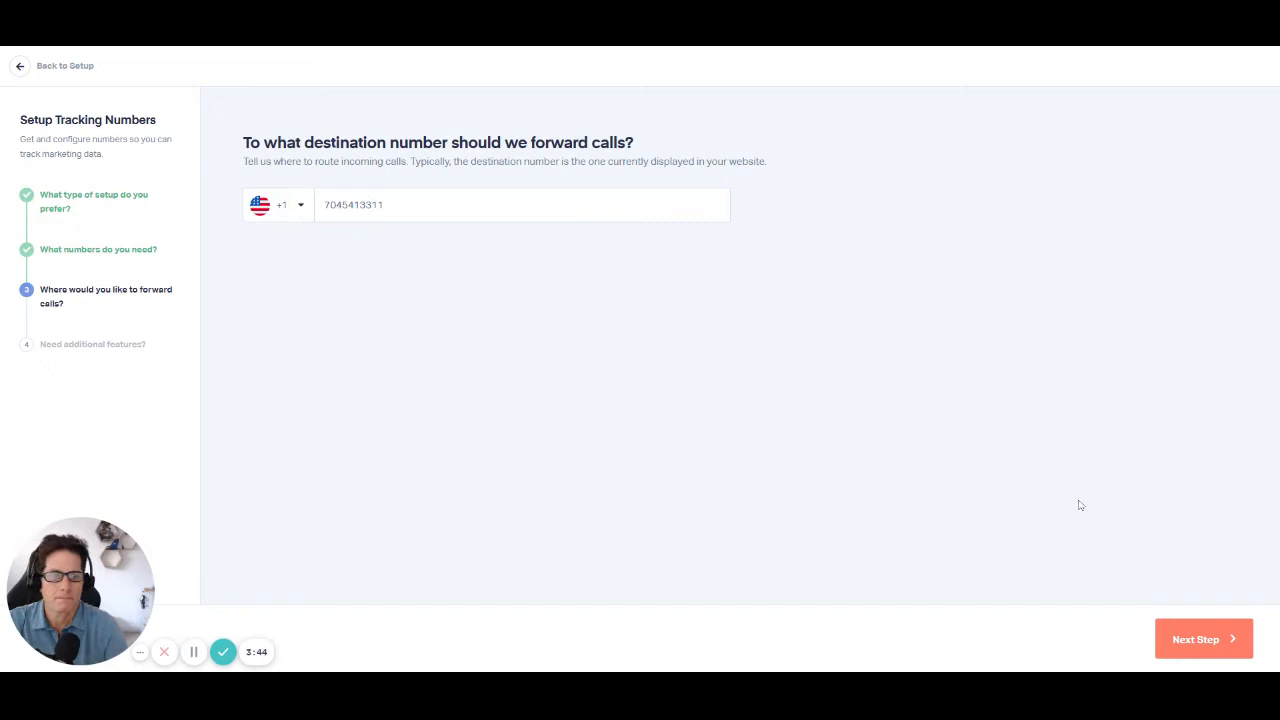
# Step: Continue to the additional features of the tracking numbers and turn off Call Greeting
pyautogui.click(1222, 645)
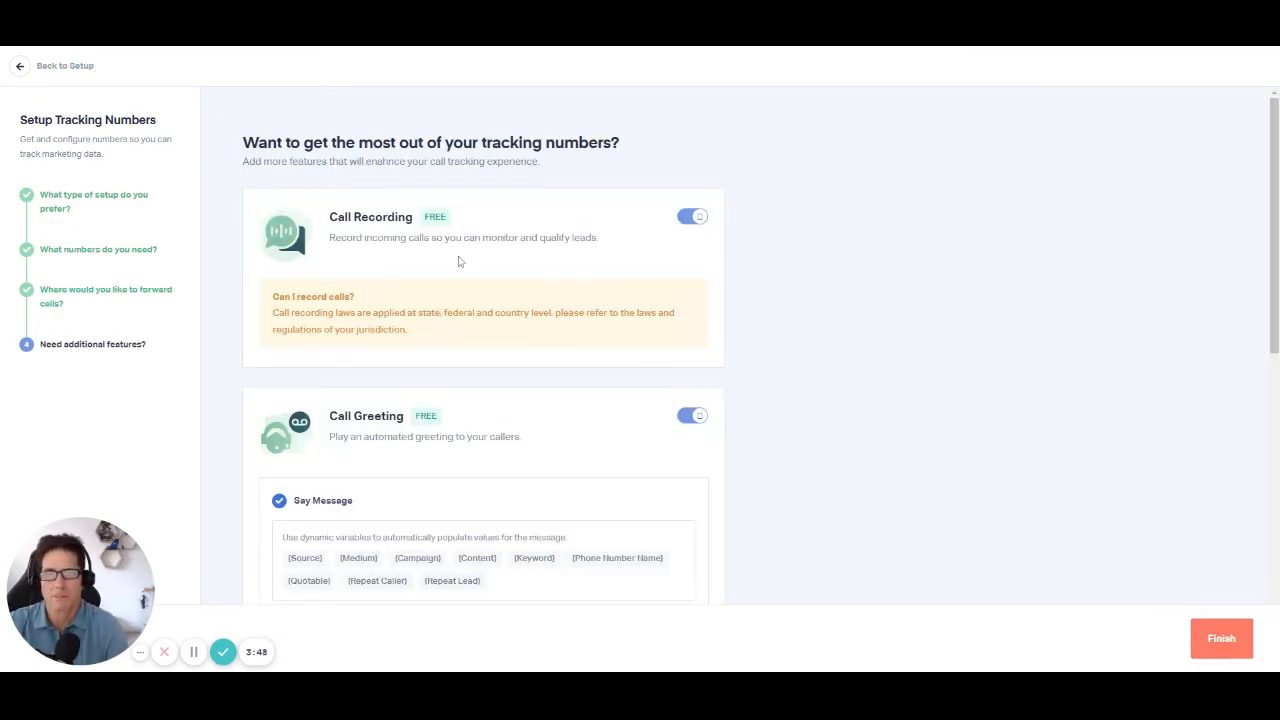
pyautogui.scroll(-2, 460, 262)
pyautogui.click(695, 195)
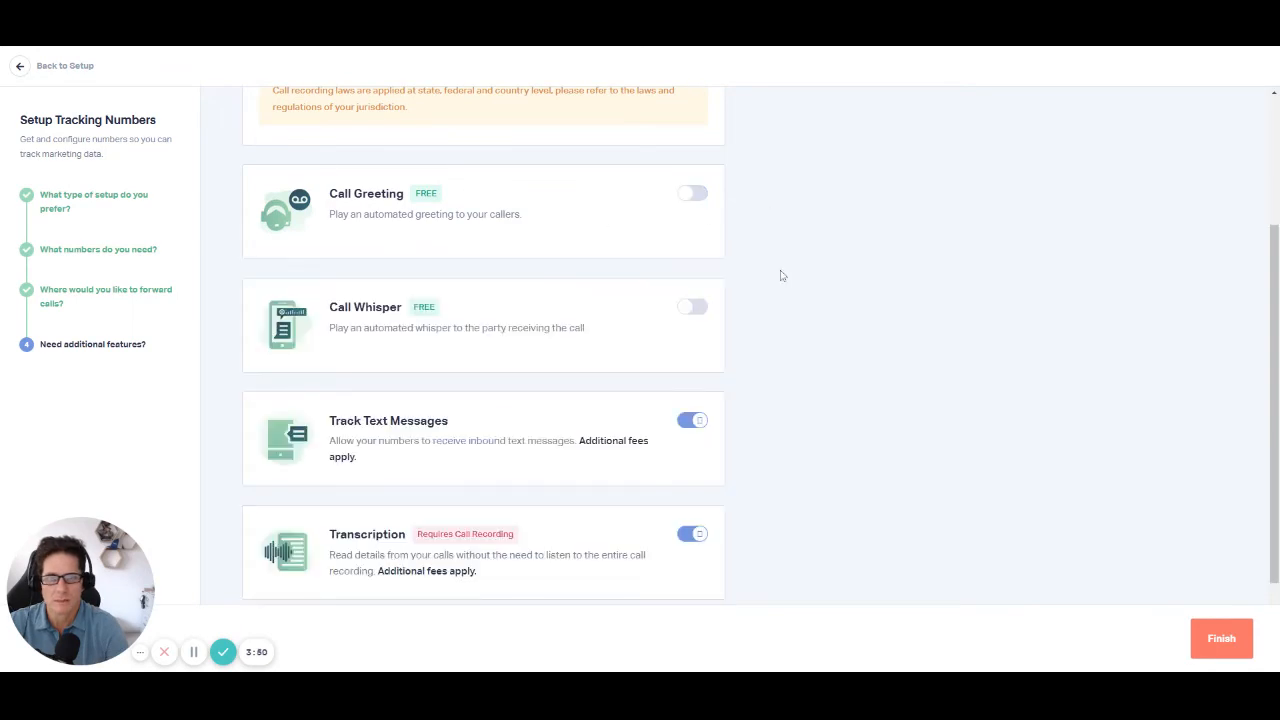
pyautogui.scroll(-2, 812, 396)
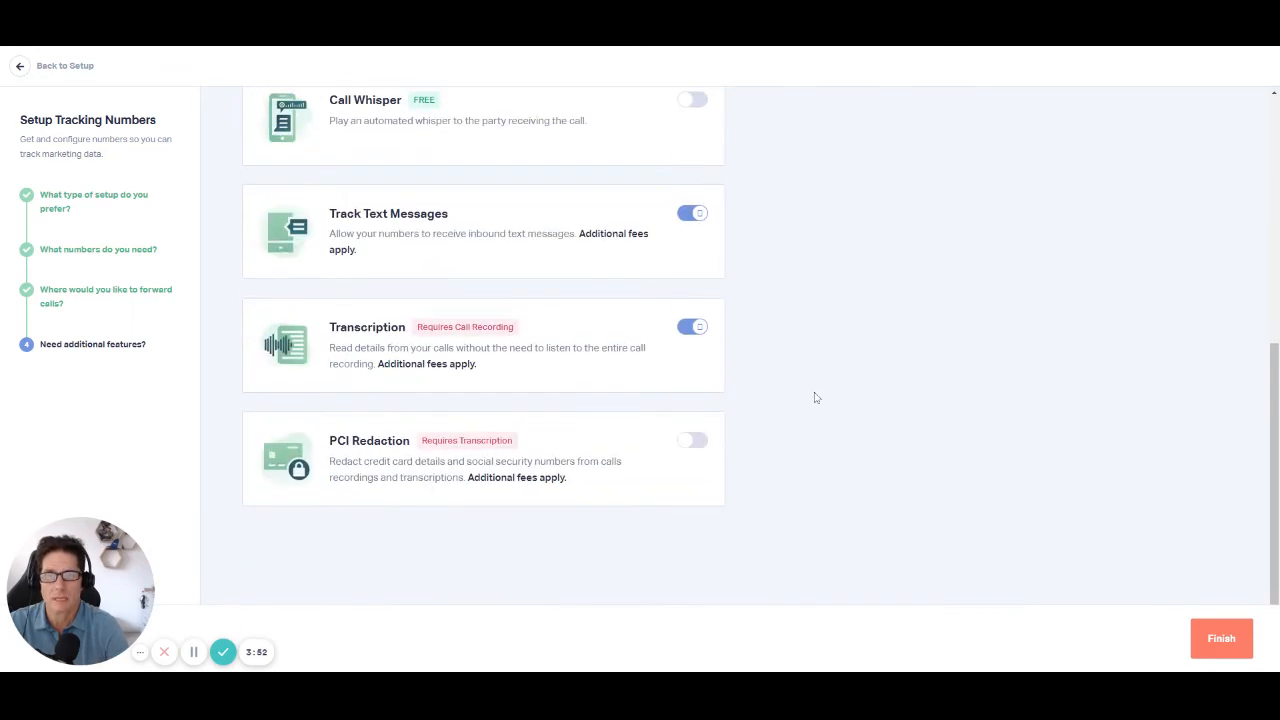
pyautogui.scroll(2, 814, 397)
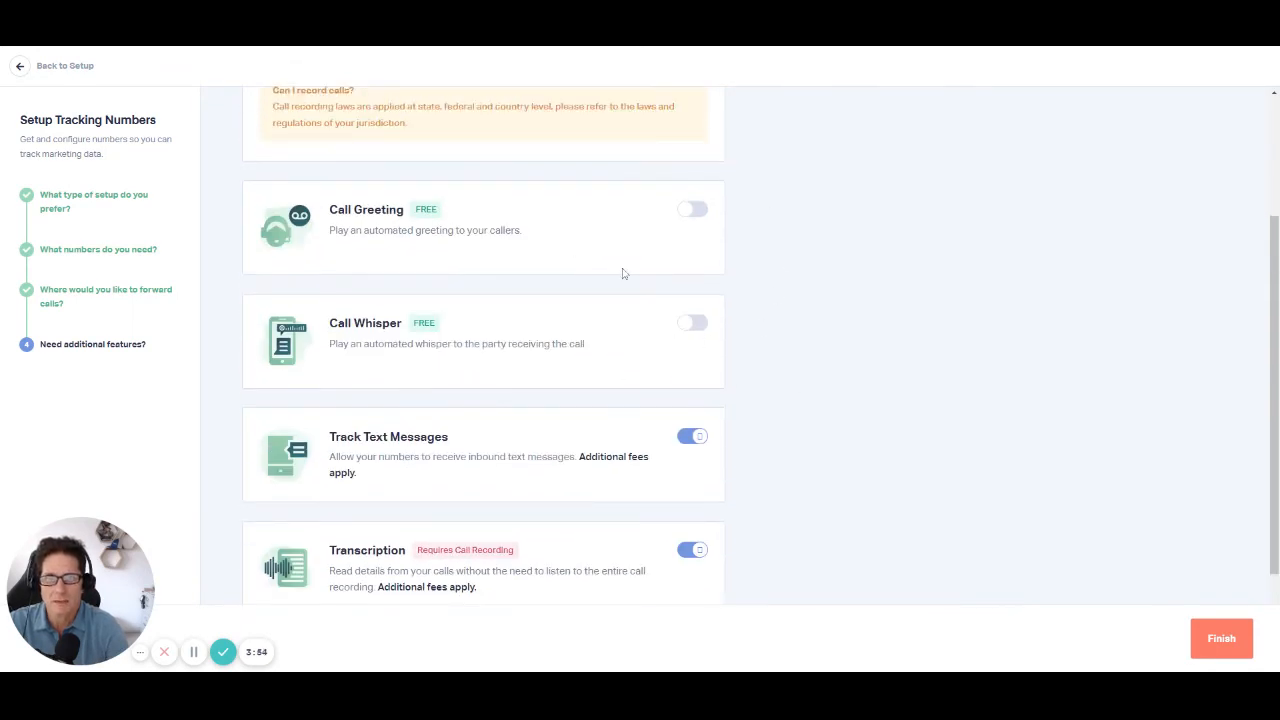
# Step: Re-enable Call Greeting to examine its voice choices, message text and Play Message option, and turn it off again
pyautogui.click(692, 210)
pyautogui.scroll(-2, 696, 227)
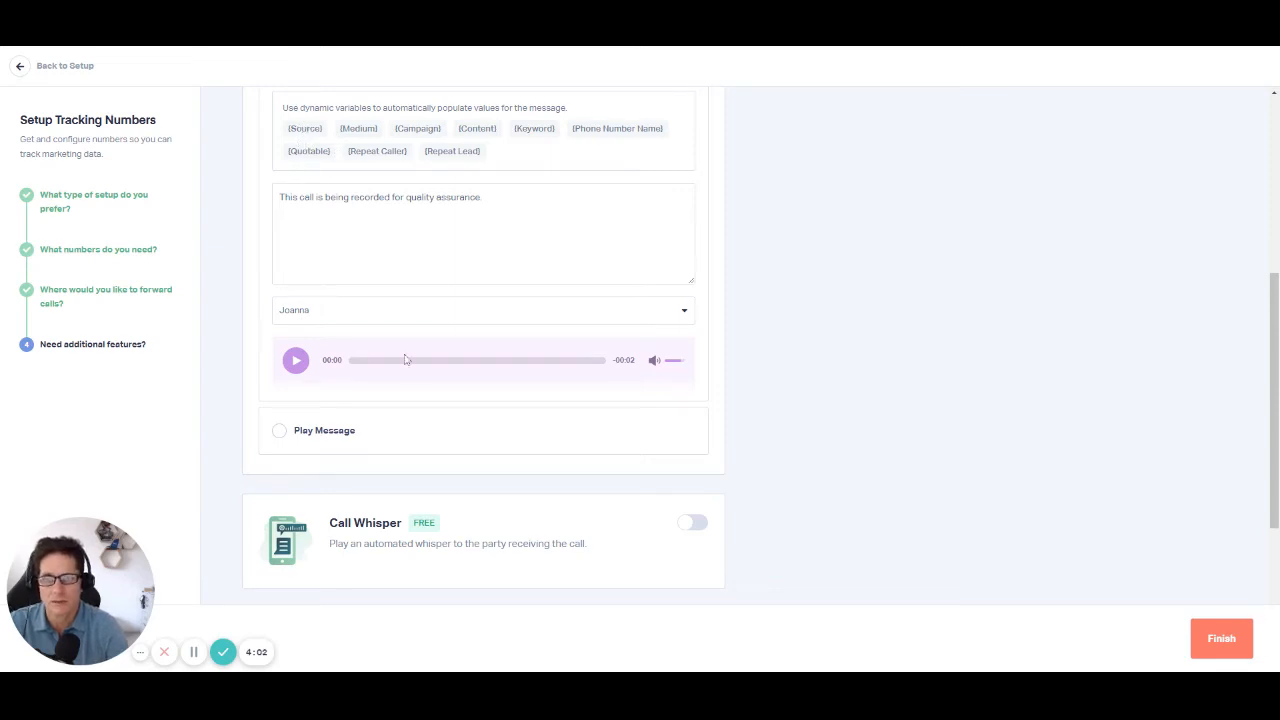
pyautogui.click(305, 314)
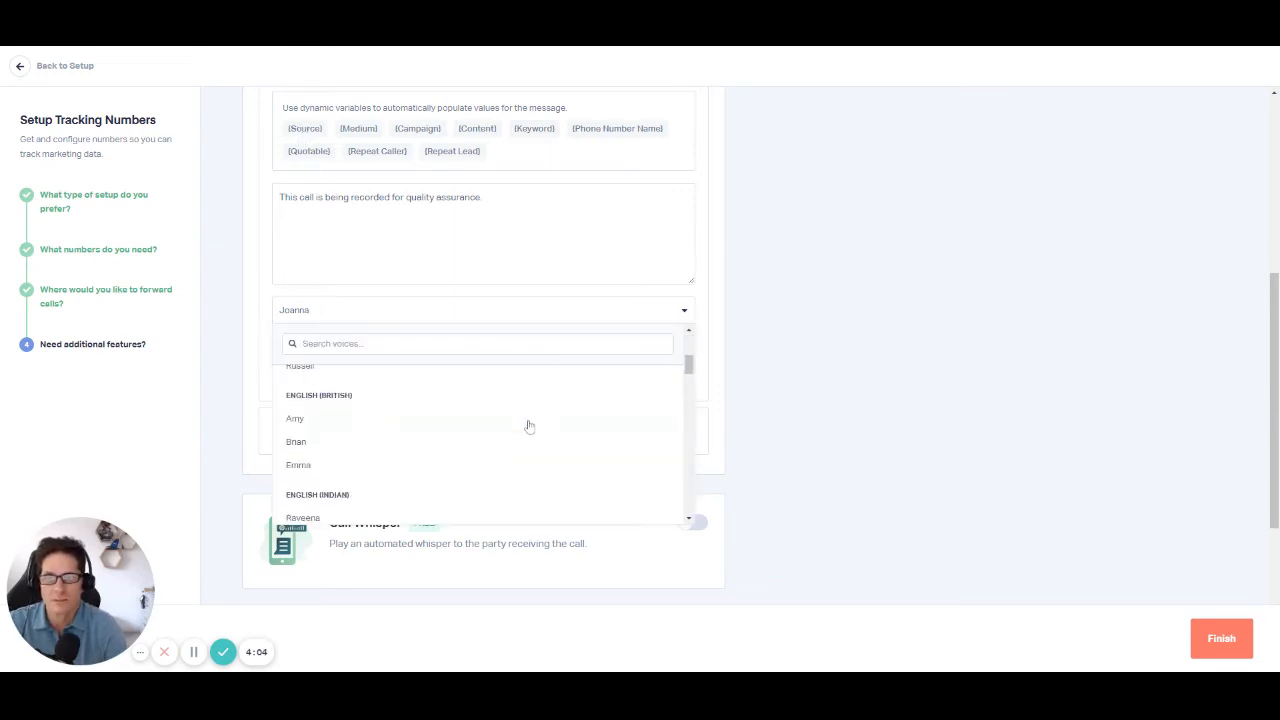
pyautogui.scroll(-15, 529, 426)
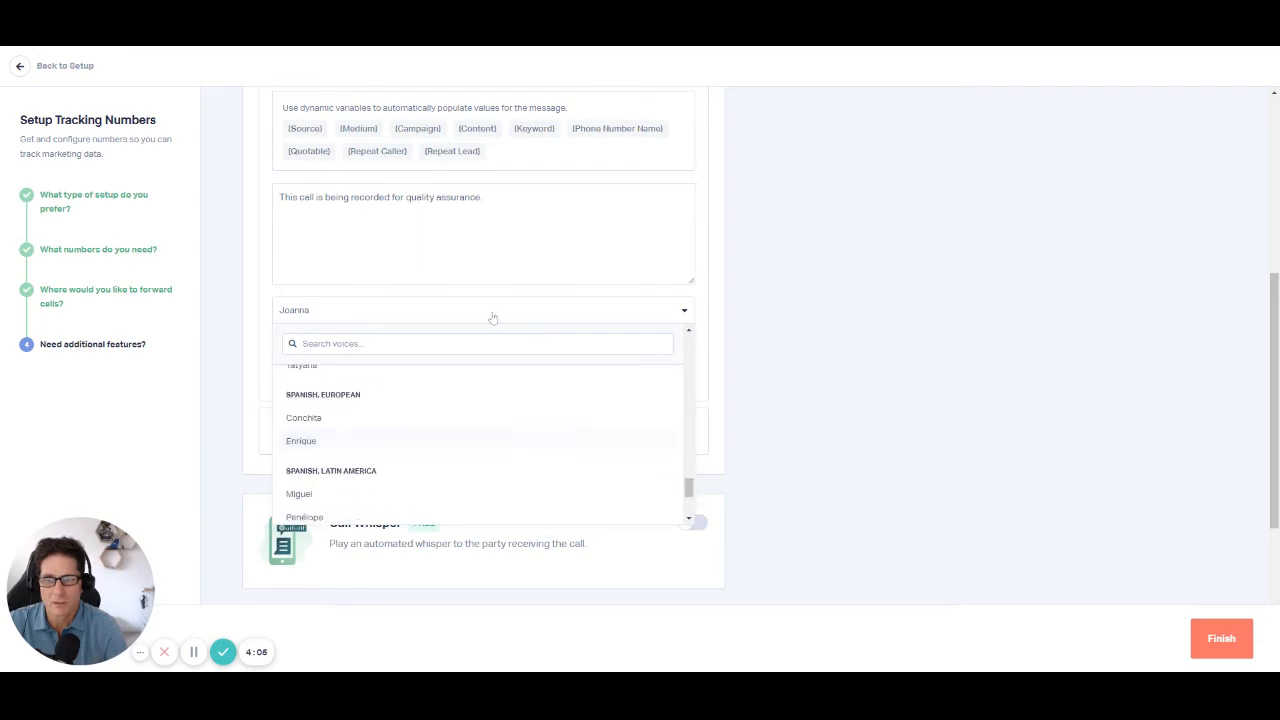
pyautogui.click(476, 197)
pyautogui.moveTo(478, 197); pyautogui.dragTo(292, 197)
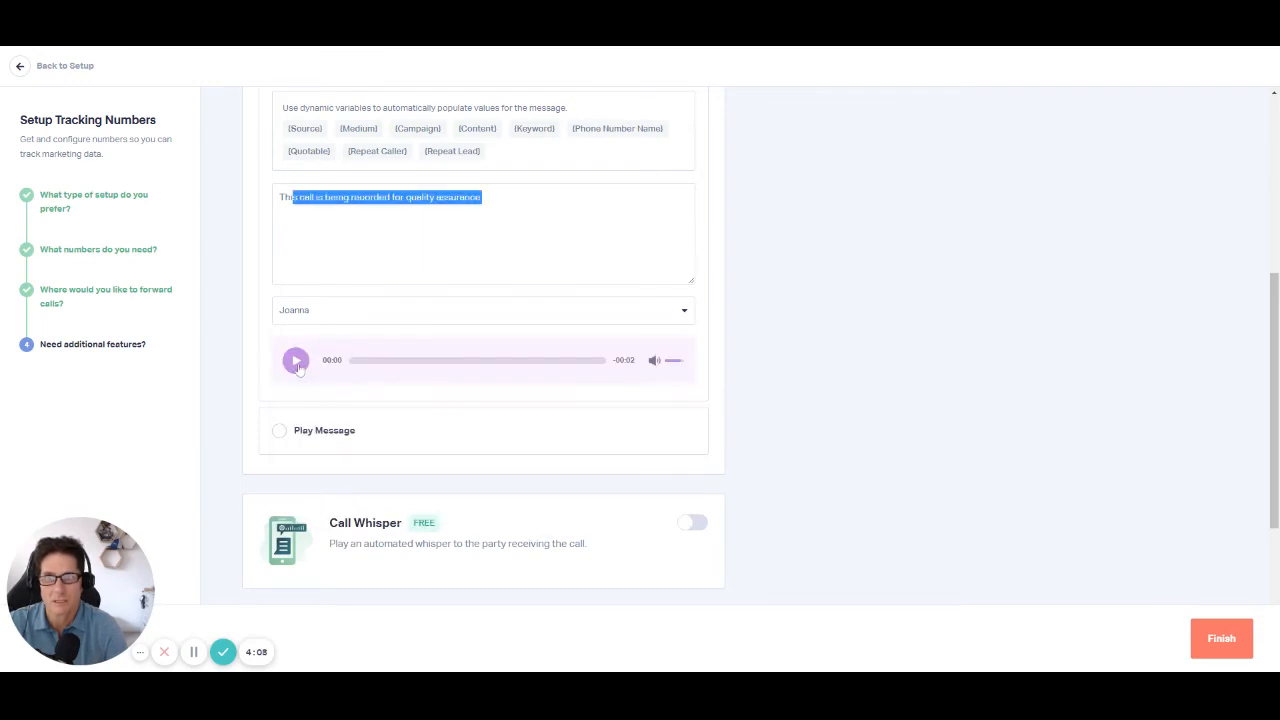
pyautogui.click(281, 430)
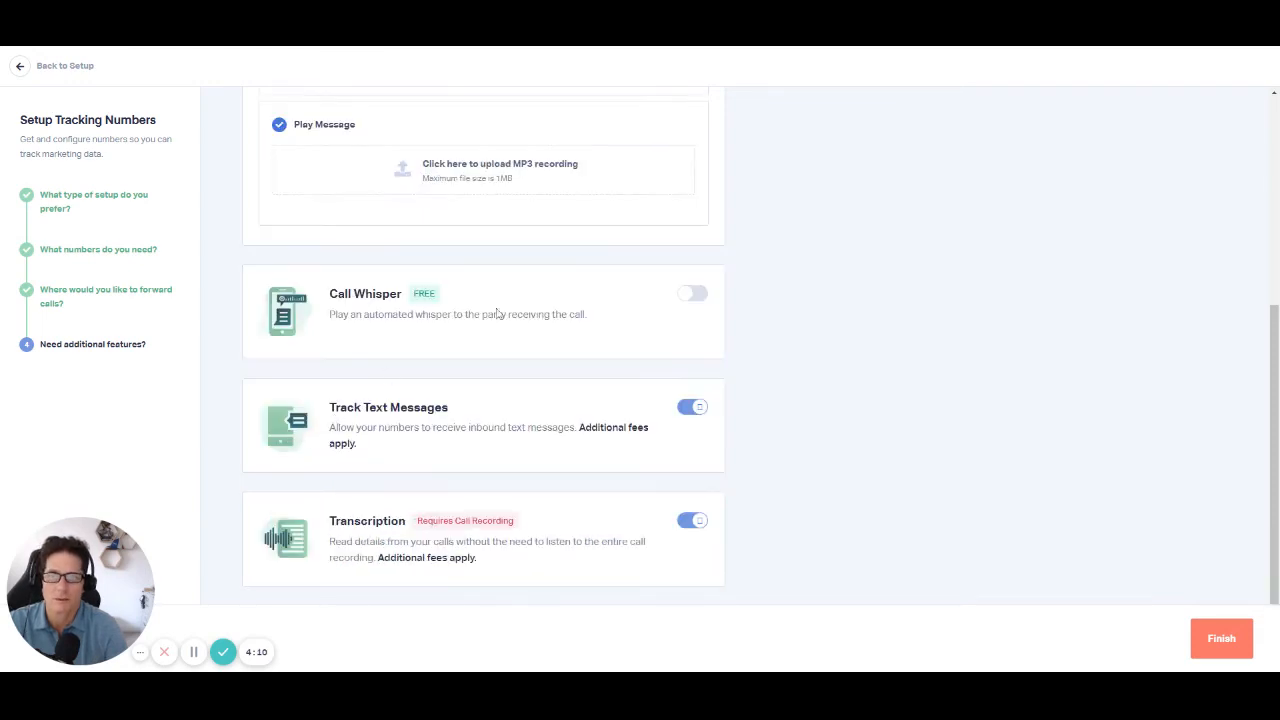
pyautogui.scroll(5, 664, 382)
pyautogui.click(690, 418)
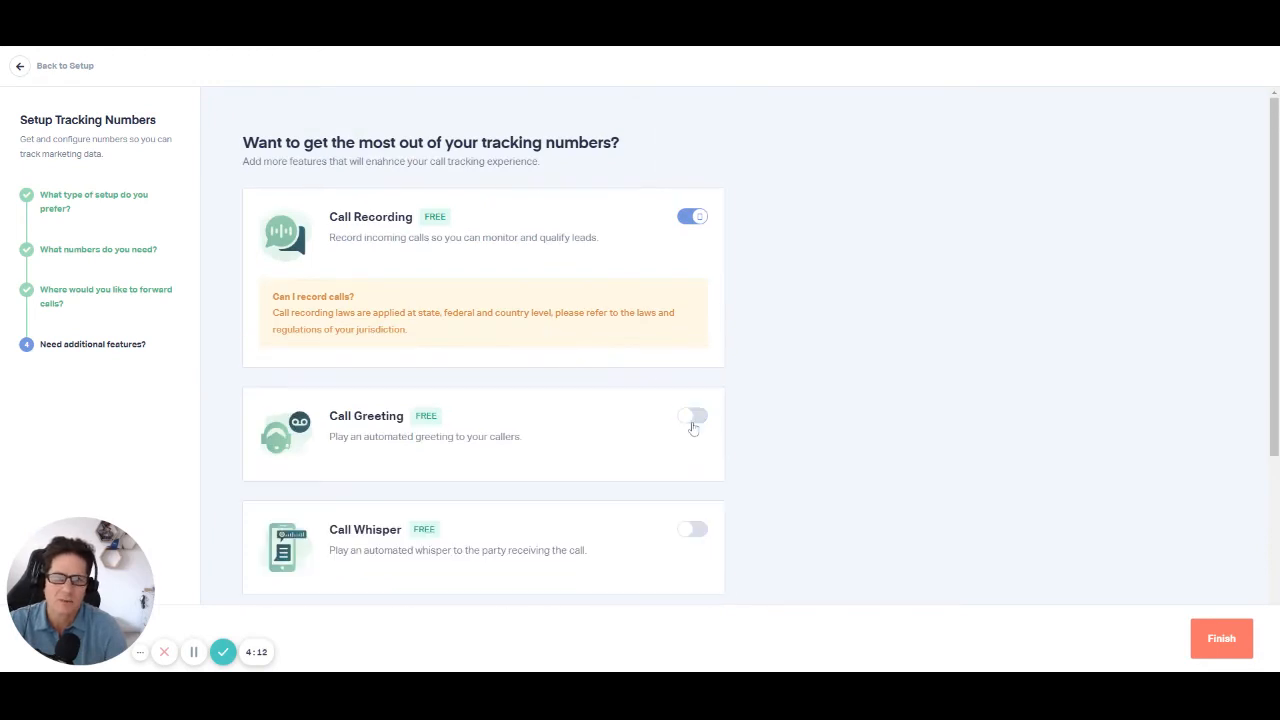
# Step: Finish the tracking number setup and start adding web forms to the profile
pyautogui.scroll(-5, 849, 369)
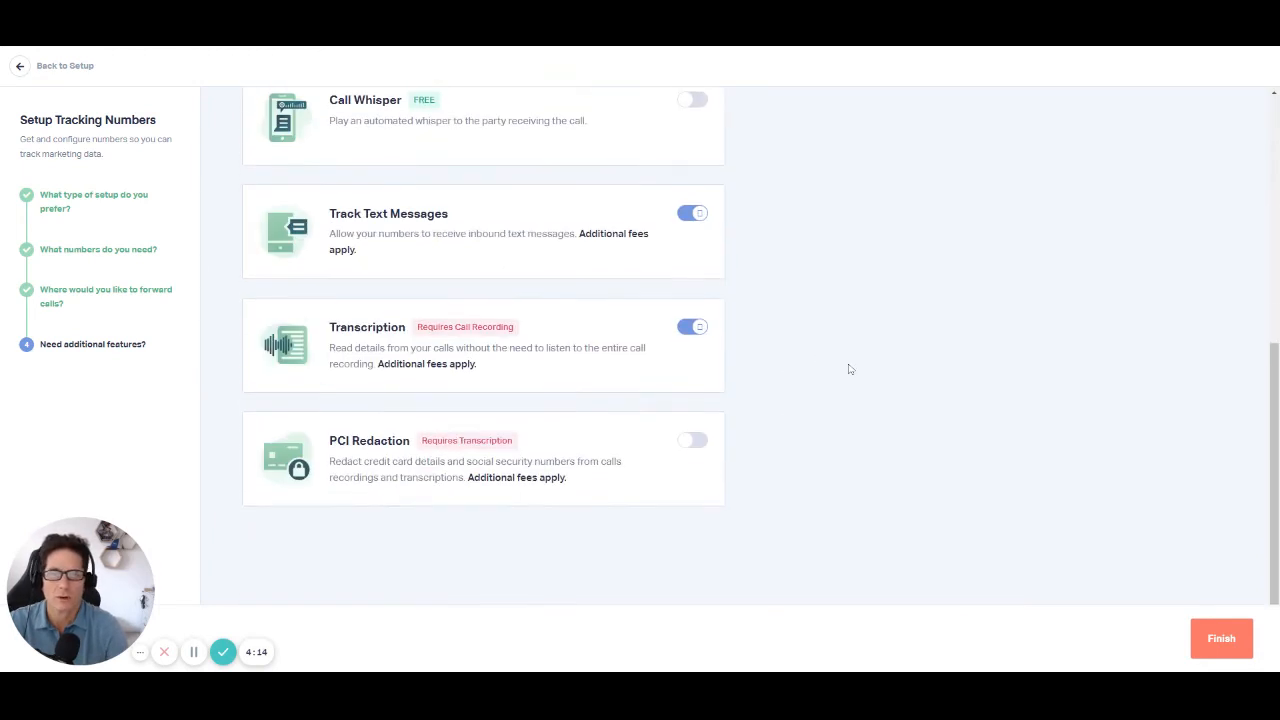
pyautogui.click(1222, 640)
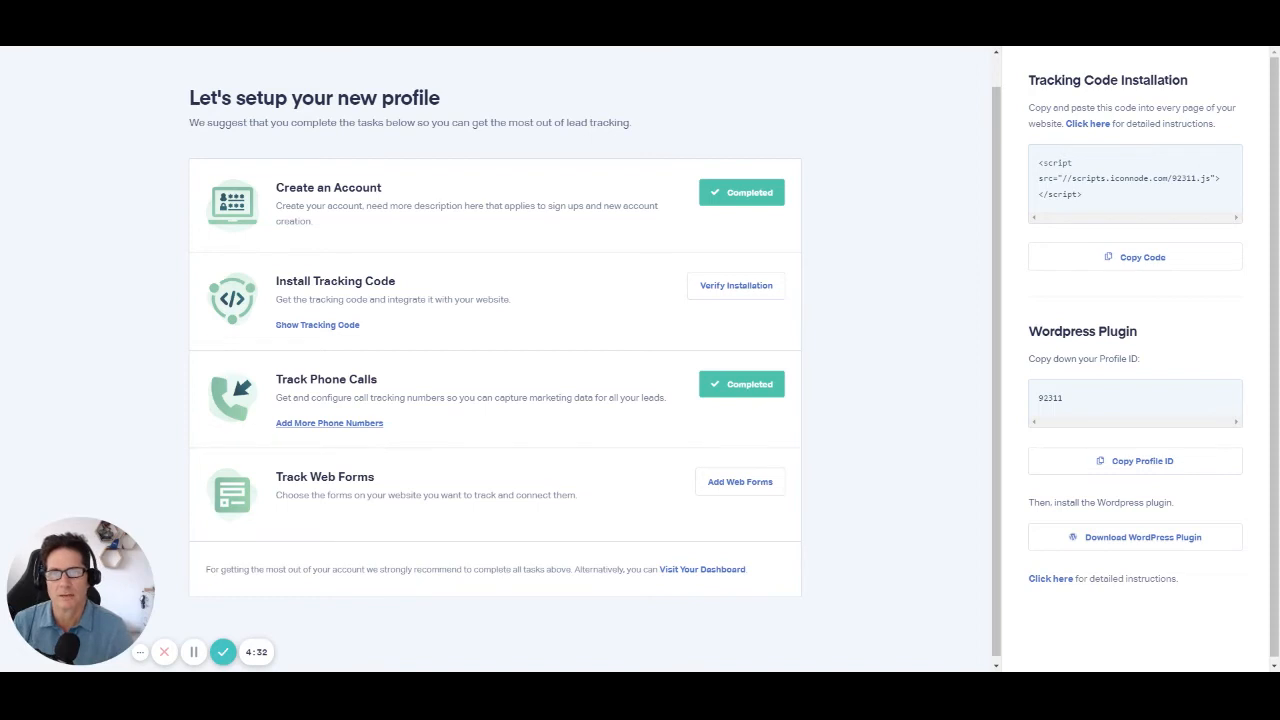
pyautogui.click(738, 482)
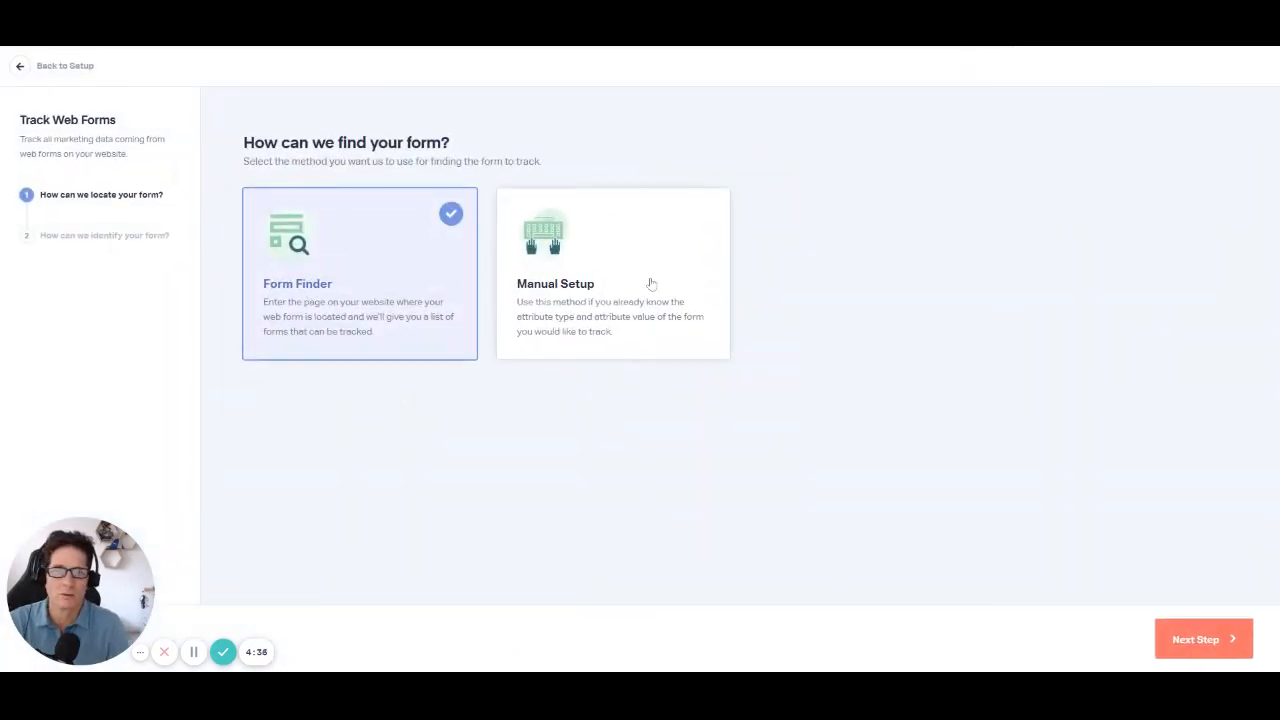
# Step: Try Manual Setup for finding the form, examine its attribute types and alternate submit button choice, and return to the method selection
pyautogui.click(600, 322)
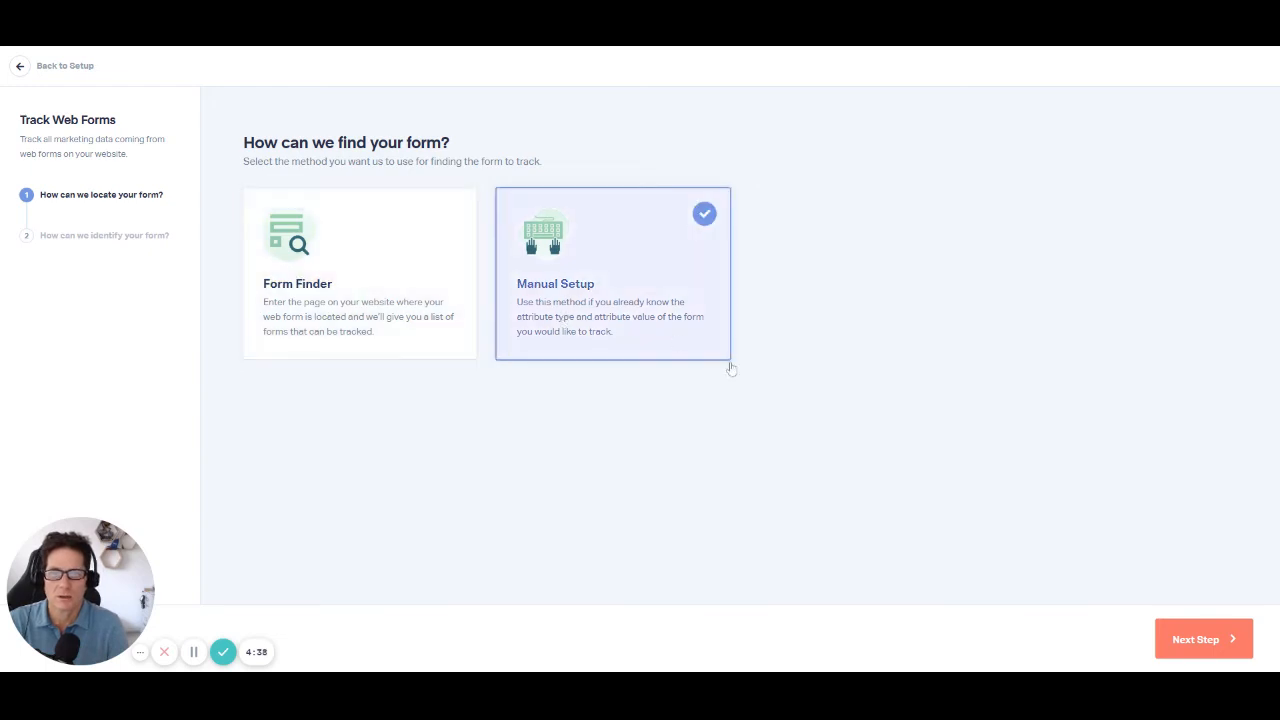
pyautogui.click(1203, 638)
pyautogui.scroll(-2, 1023, 540)
pyautogui.scroll(2, 743, 407)
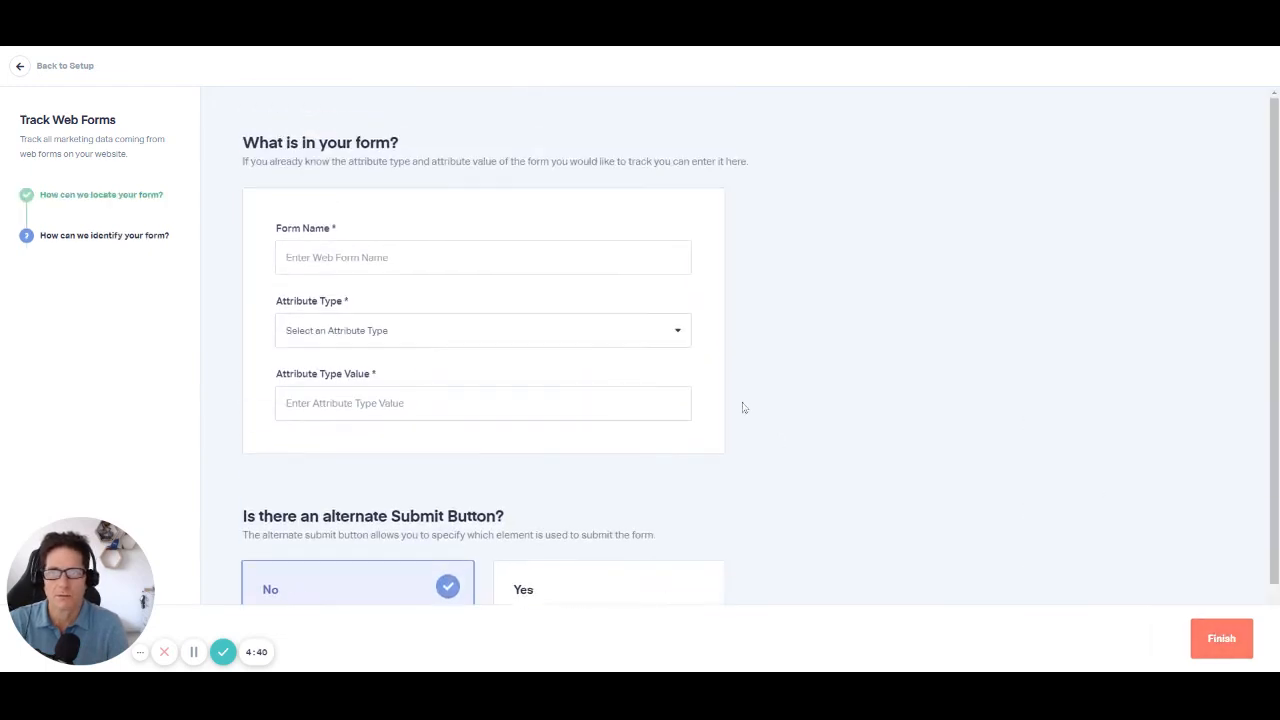
pyautogui.click(438, 338)
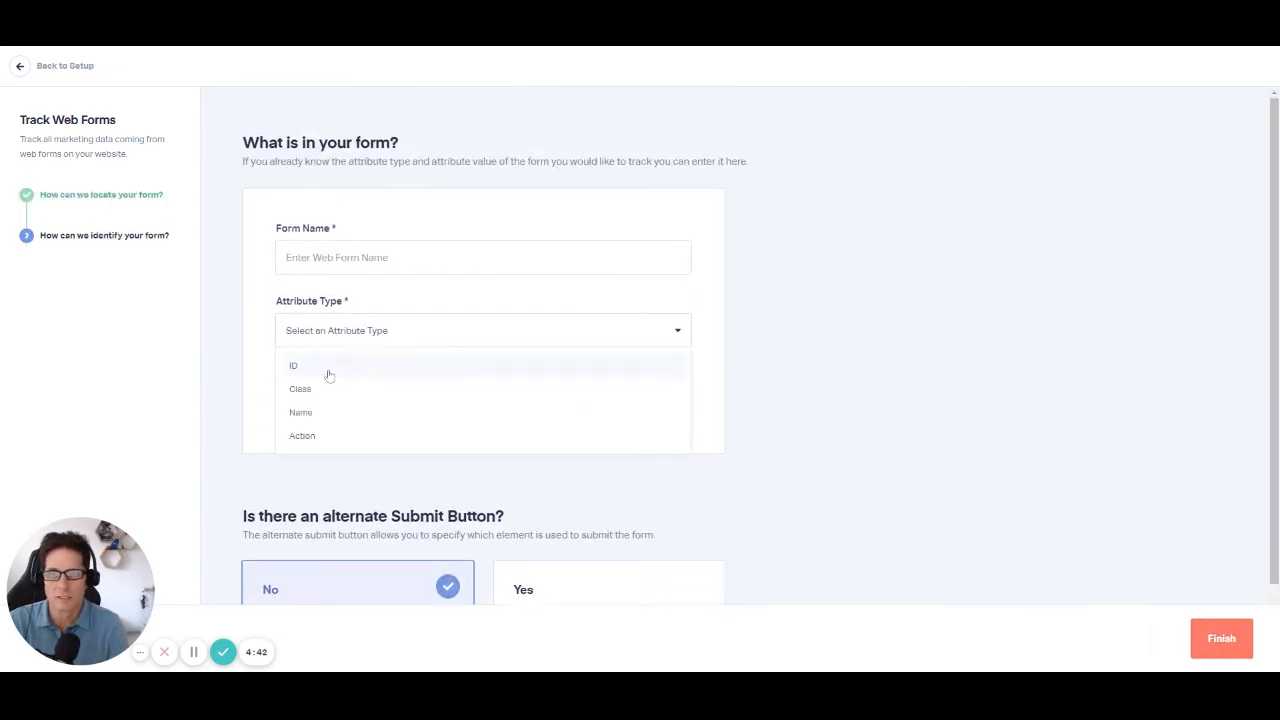
pyautogui.click(921, 389)
pyautogui.scroll(-2, 943, 408)
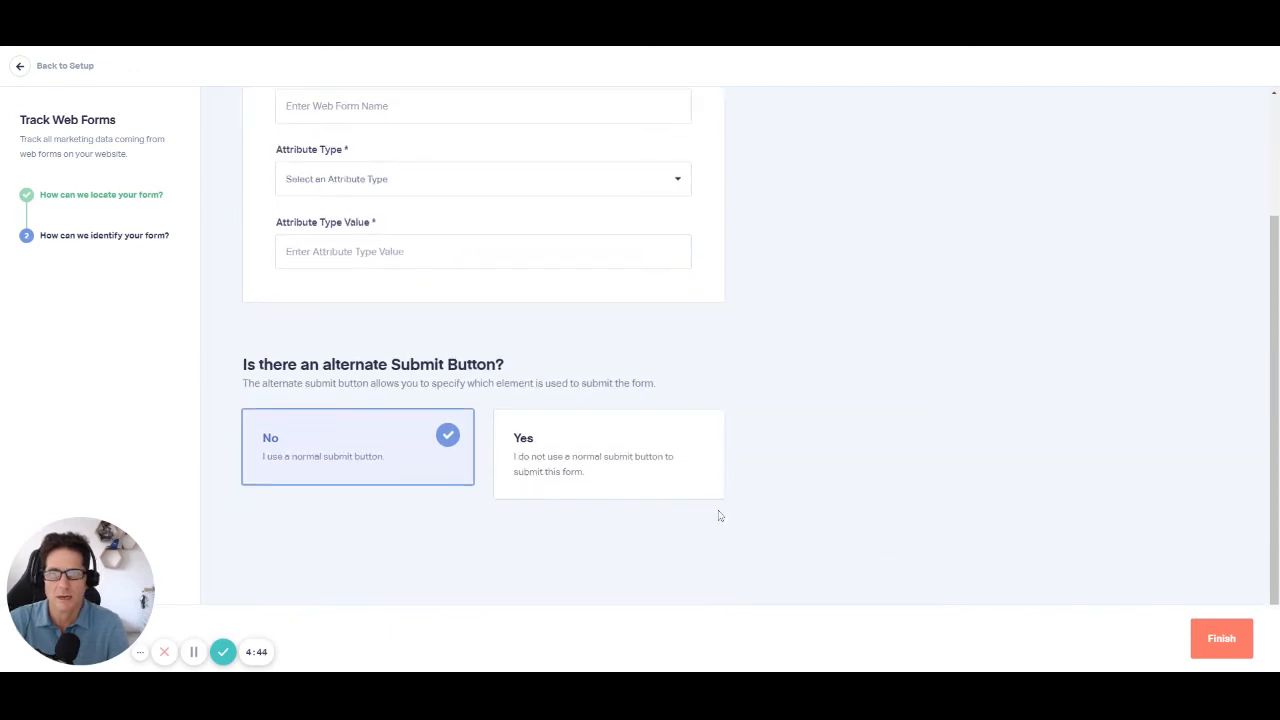
pyautogui.scroll(2, 543, 457)
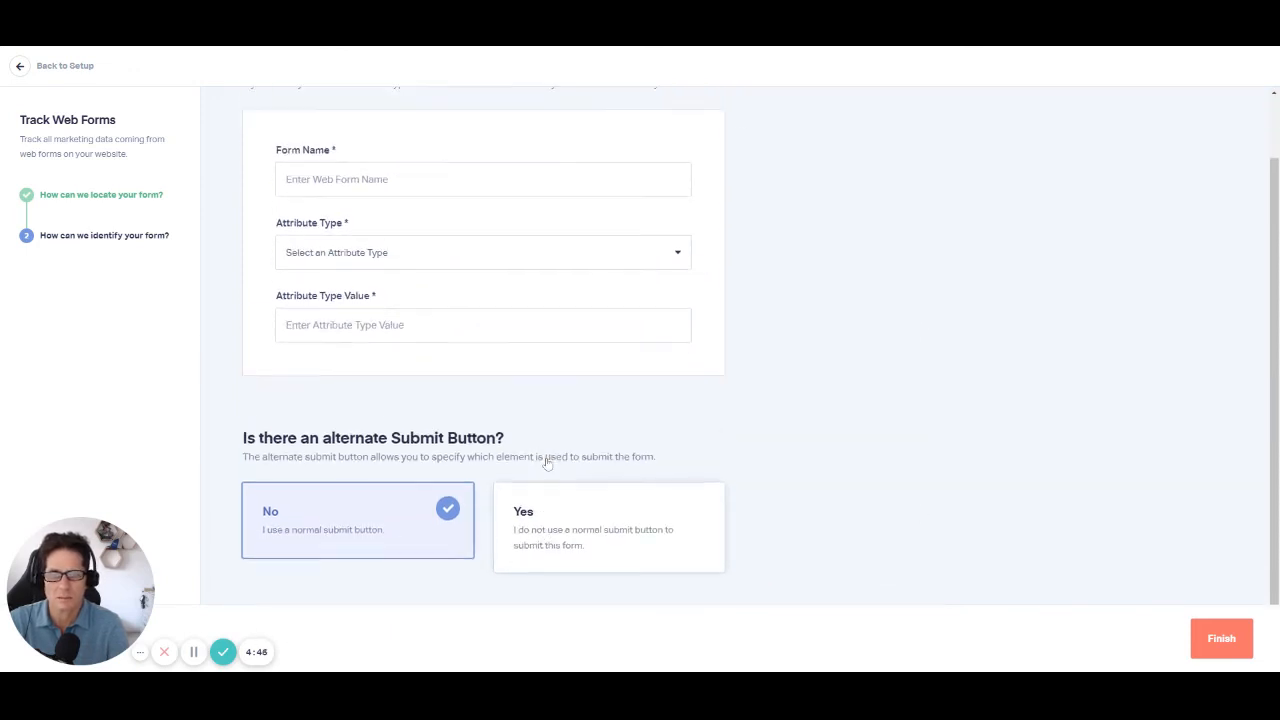
pyautogui.click(23, 536)
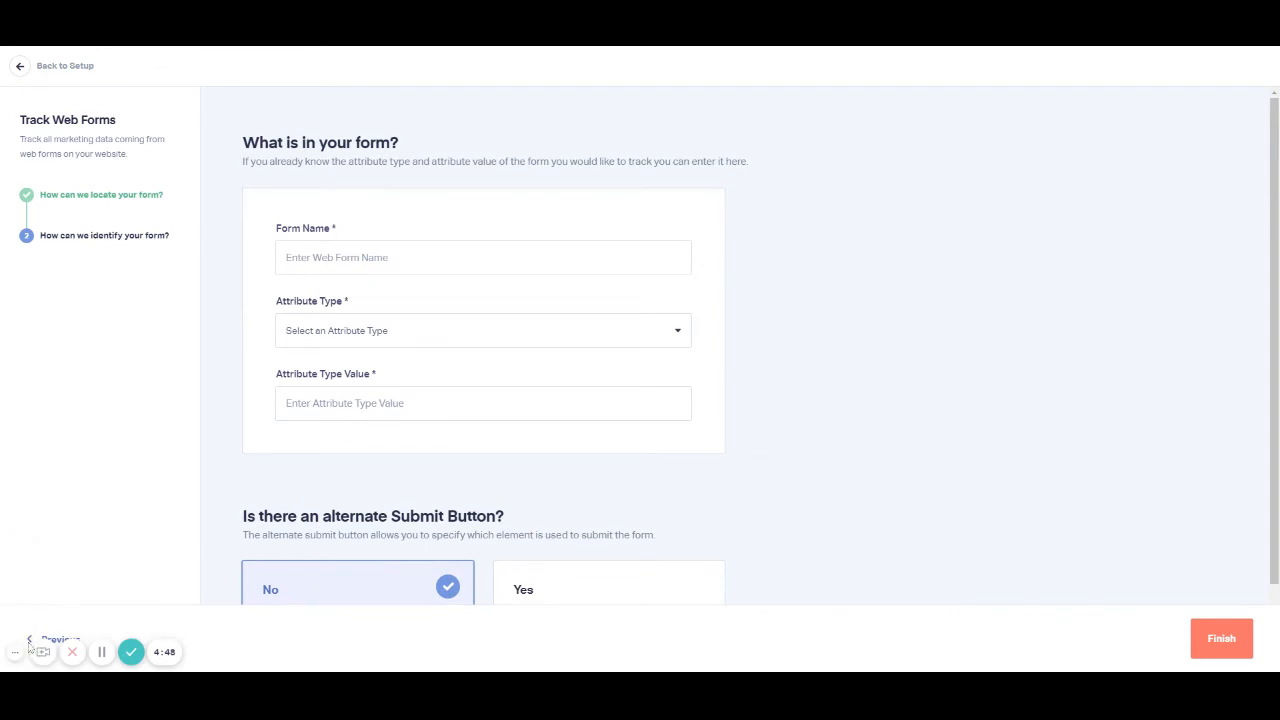
pyautogui.click(22, 645)
pyautogui.click(412, 338)
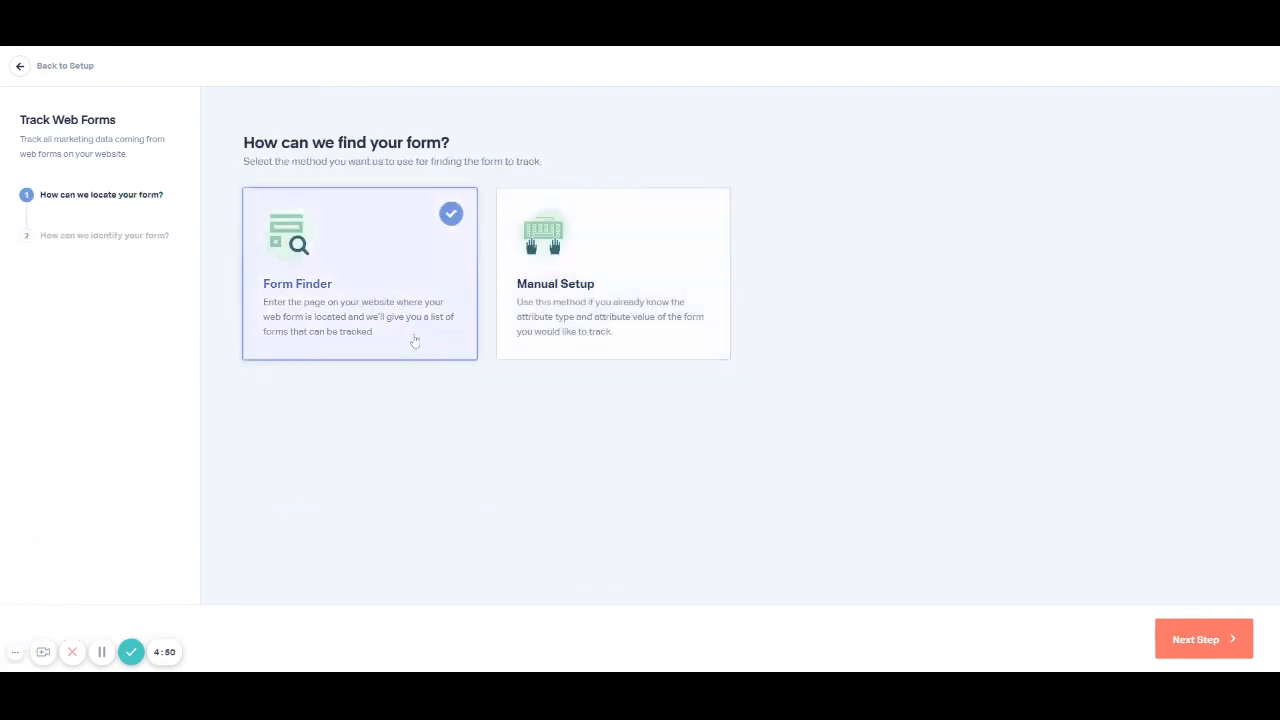
pyautogui.click(1195, 639)
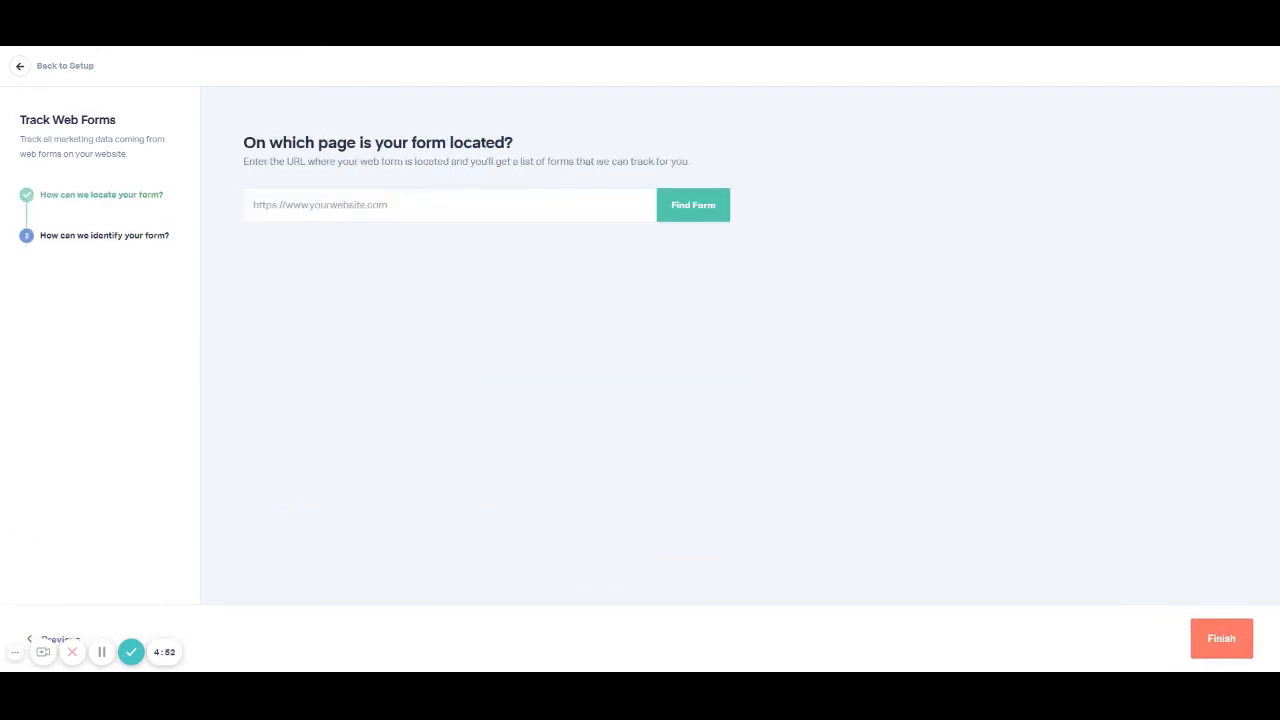
pyautogui.write('https://www.whatconverts.com/contact')
pyautogui.click(693, 210)
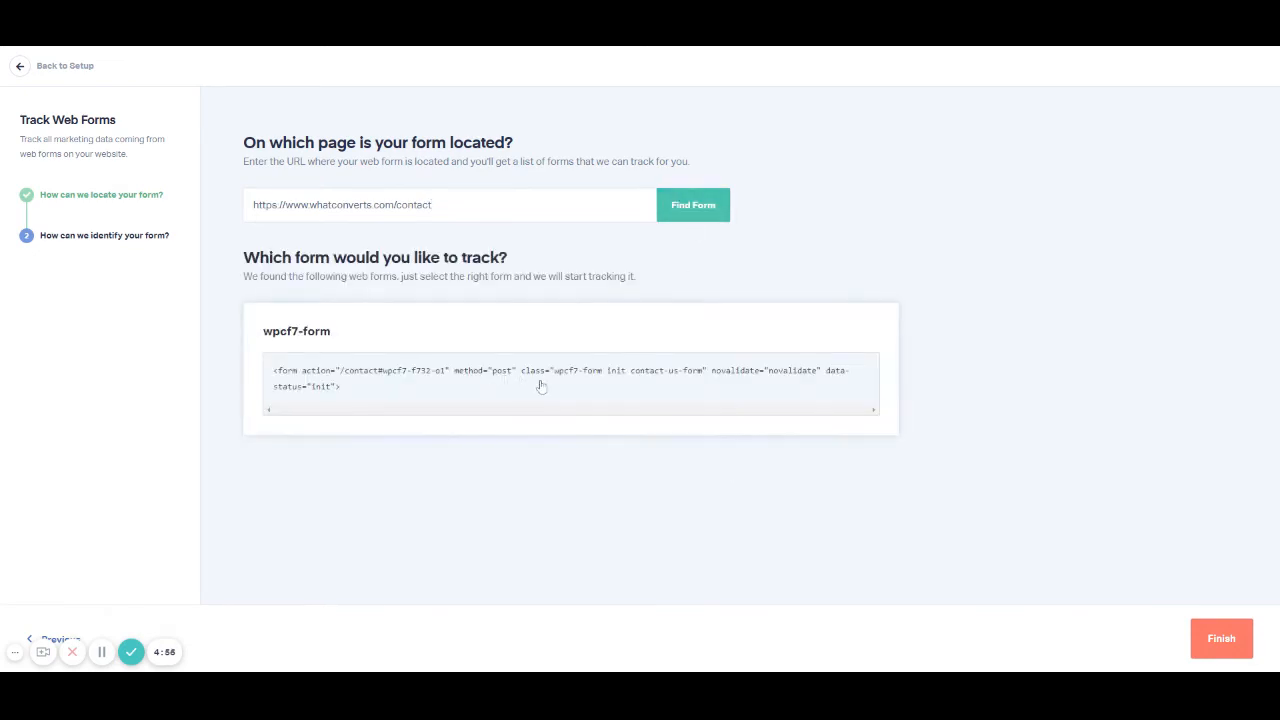
# Step: Select the wpcf7-form as the form to track and finish the web form setup
pyautogui.click(338, 390)
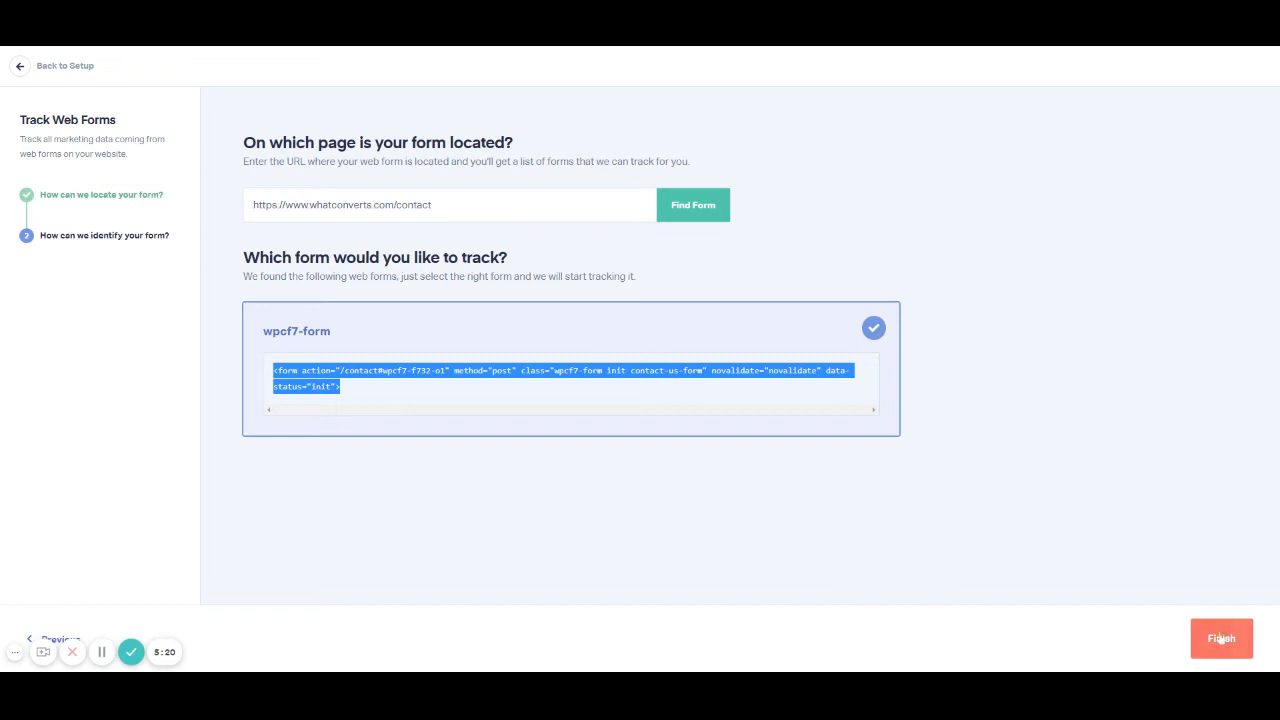
pyautogui.click(636, 530)
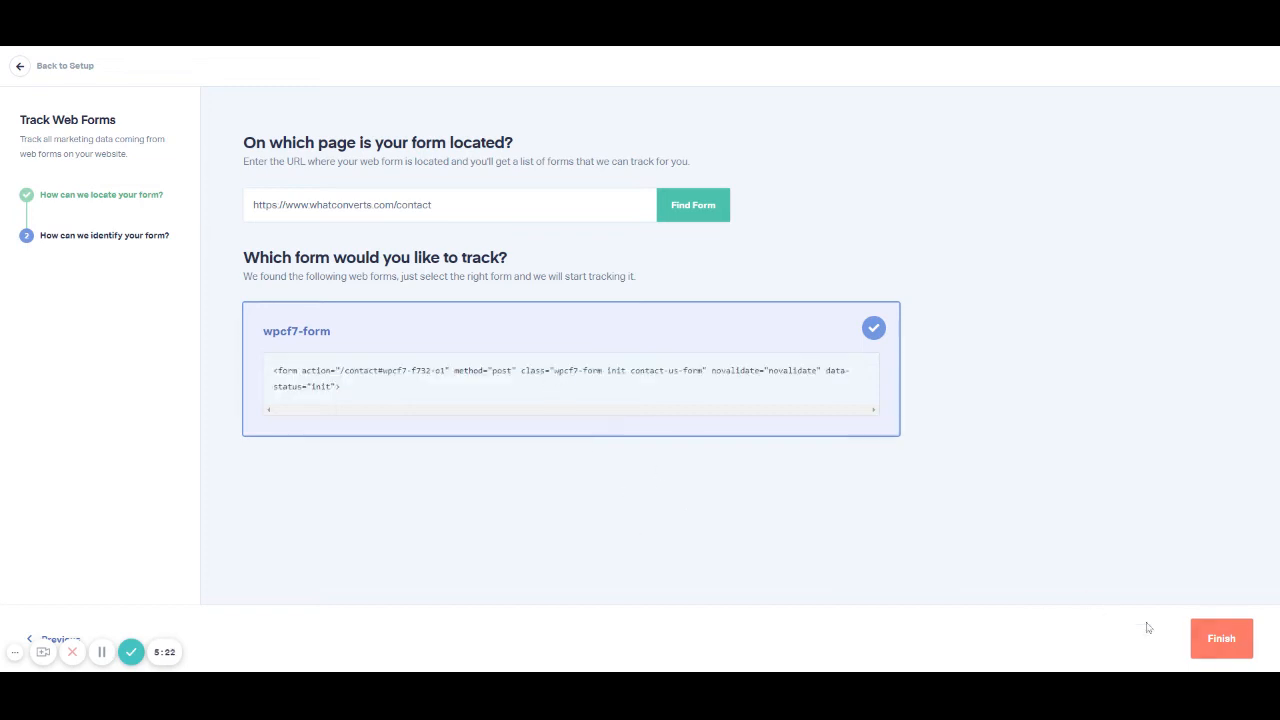
pyautogui.click(1218, 636)
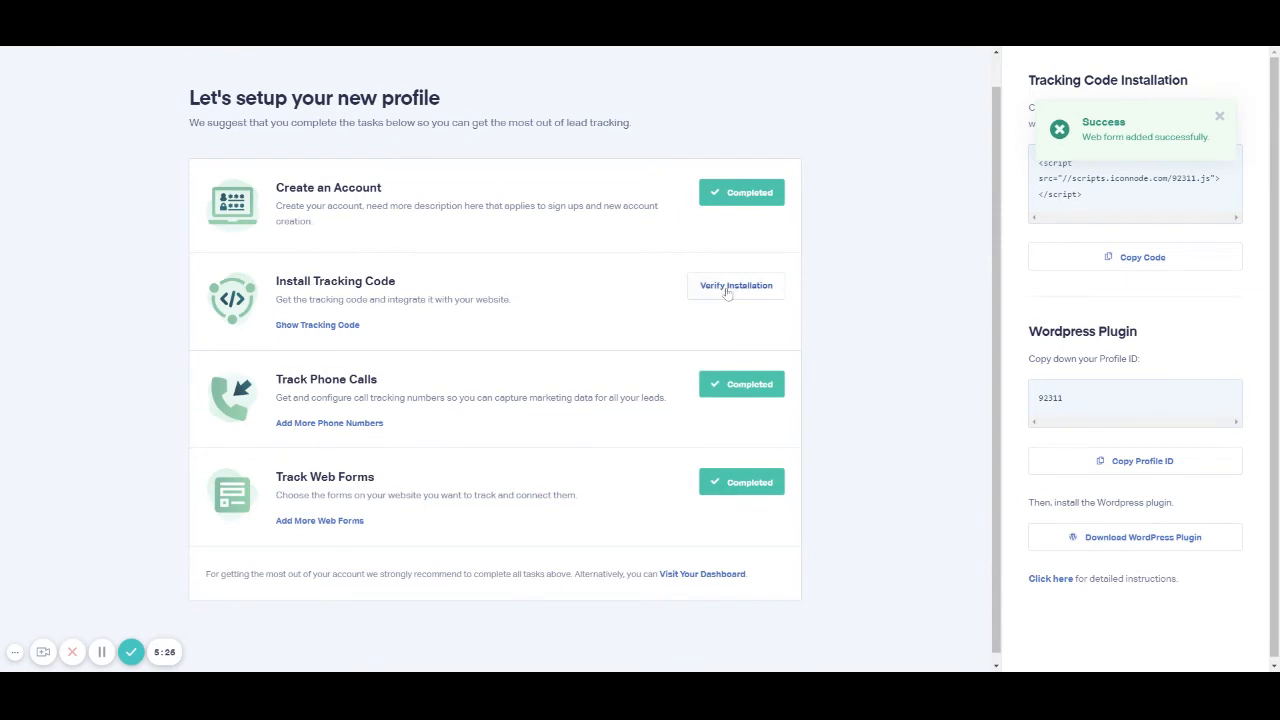
# Step: Open the Beta Testing profile's dashboard and look through its lead charts and recent leads
pyautogui.scroll(-1, 737, 391)
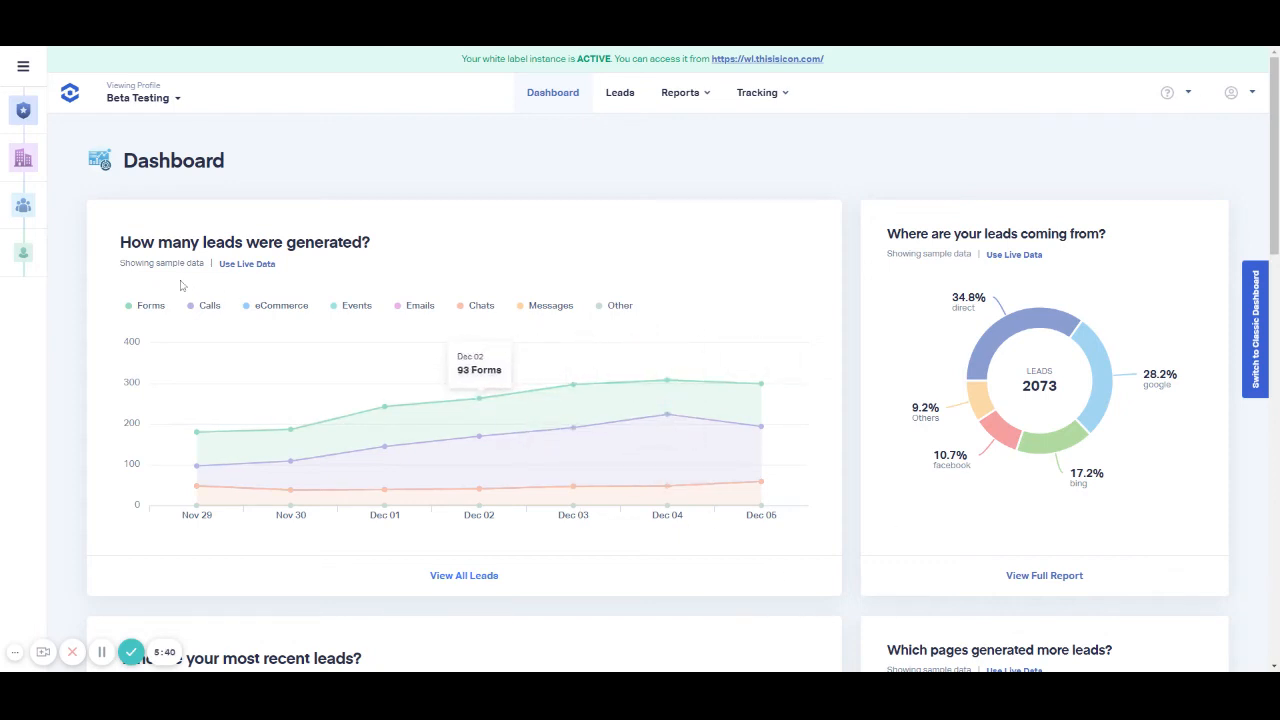
pyautogui.scroll(-7, 560, 309)
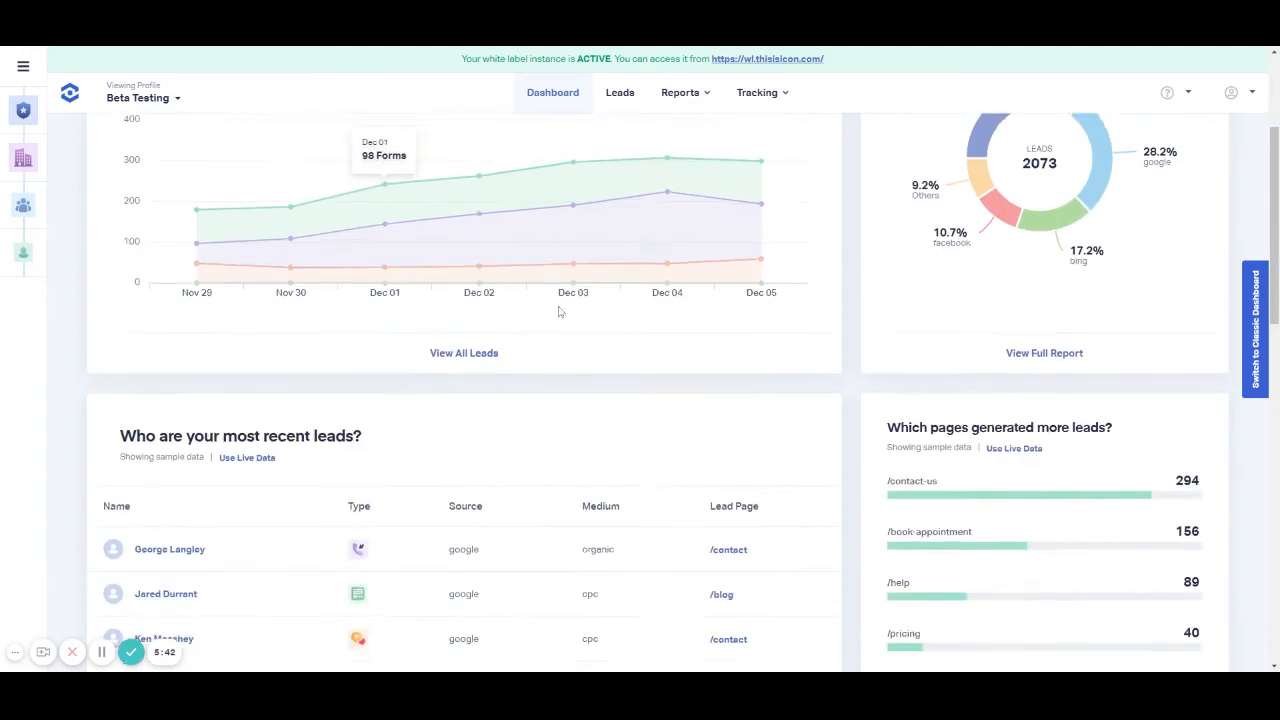
pyautogui.scroll(7, 889, 319)
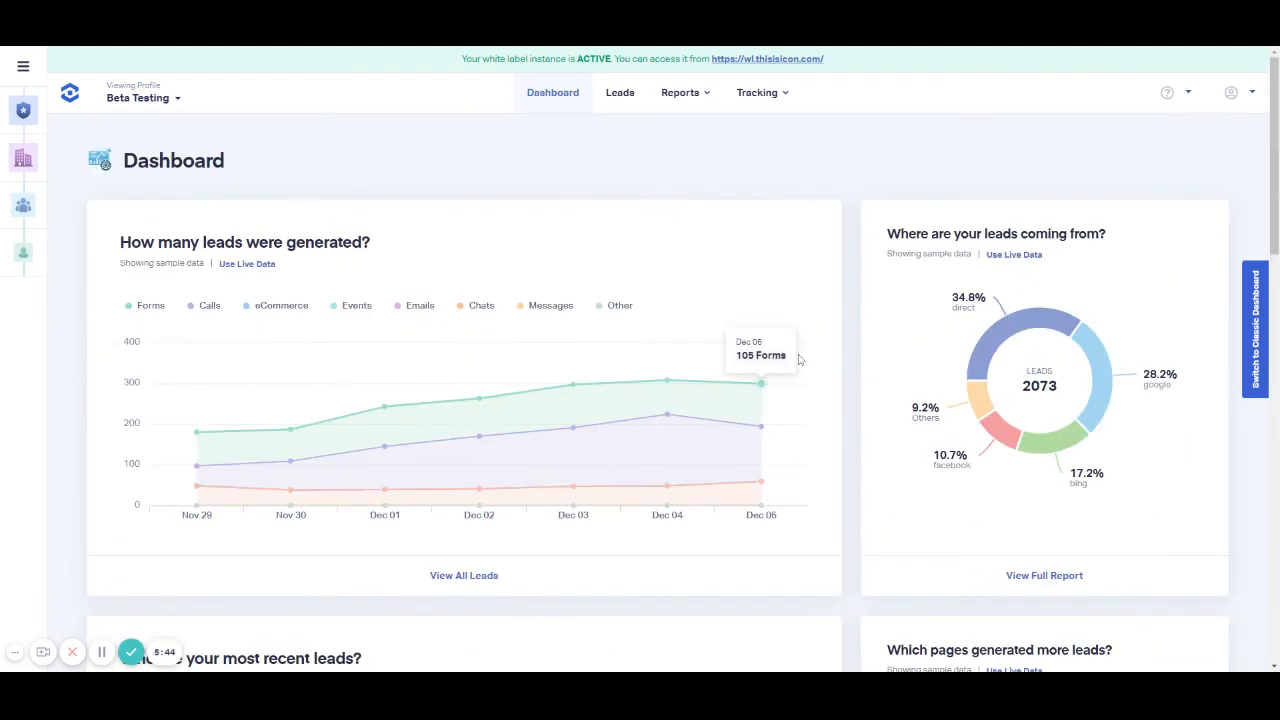
# Step: Switch the dashboard to live data, look through its reports, and return to sample data
pyautogui.click(245, 264)
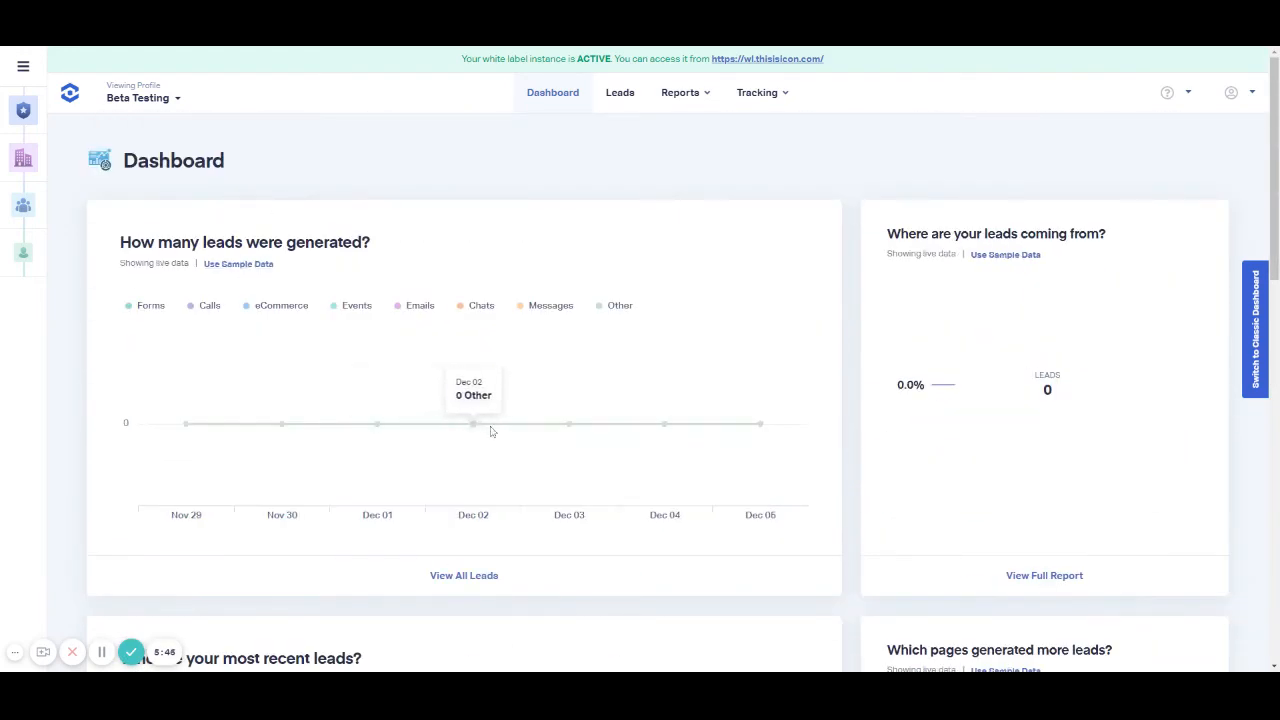
pyautogui.scroll(-2, 718, 569)
pyautogui.scroll(-9, 386, 491)
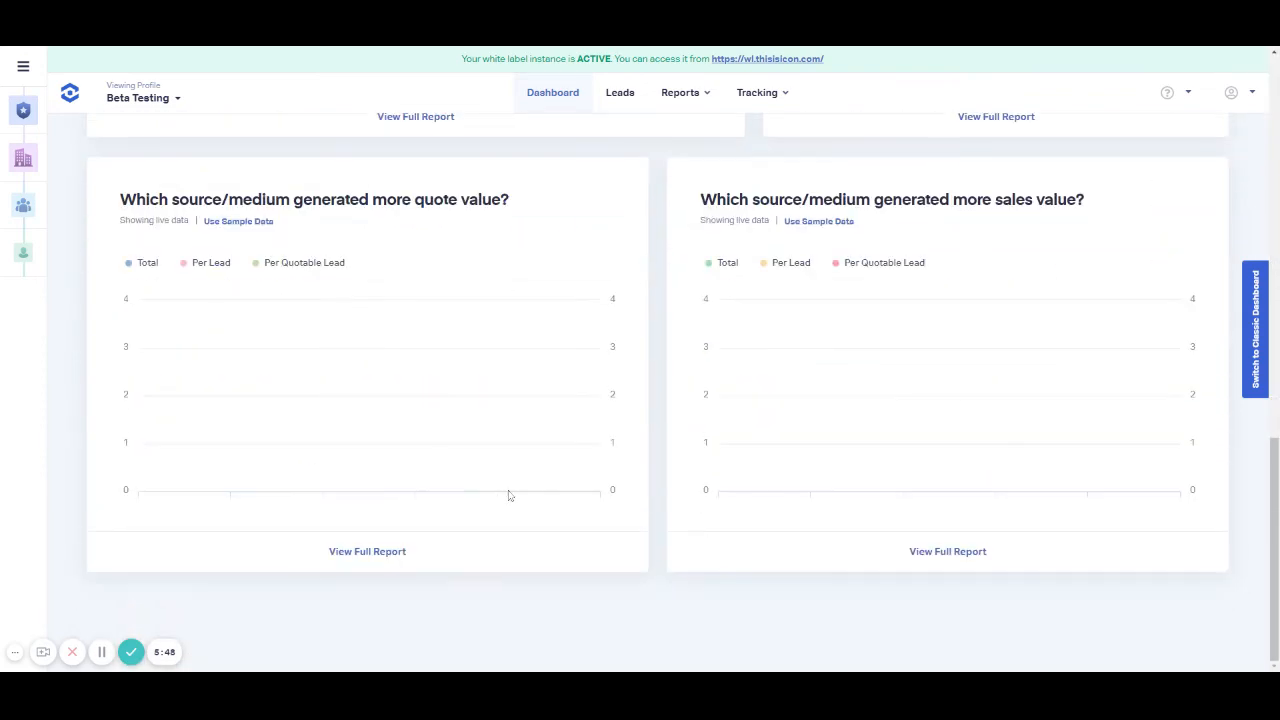
pyautogui.scroll(11, 523, 491)
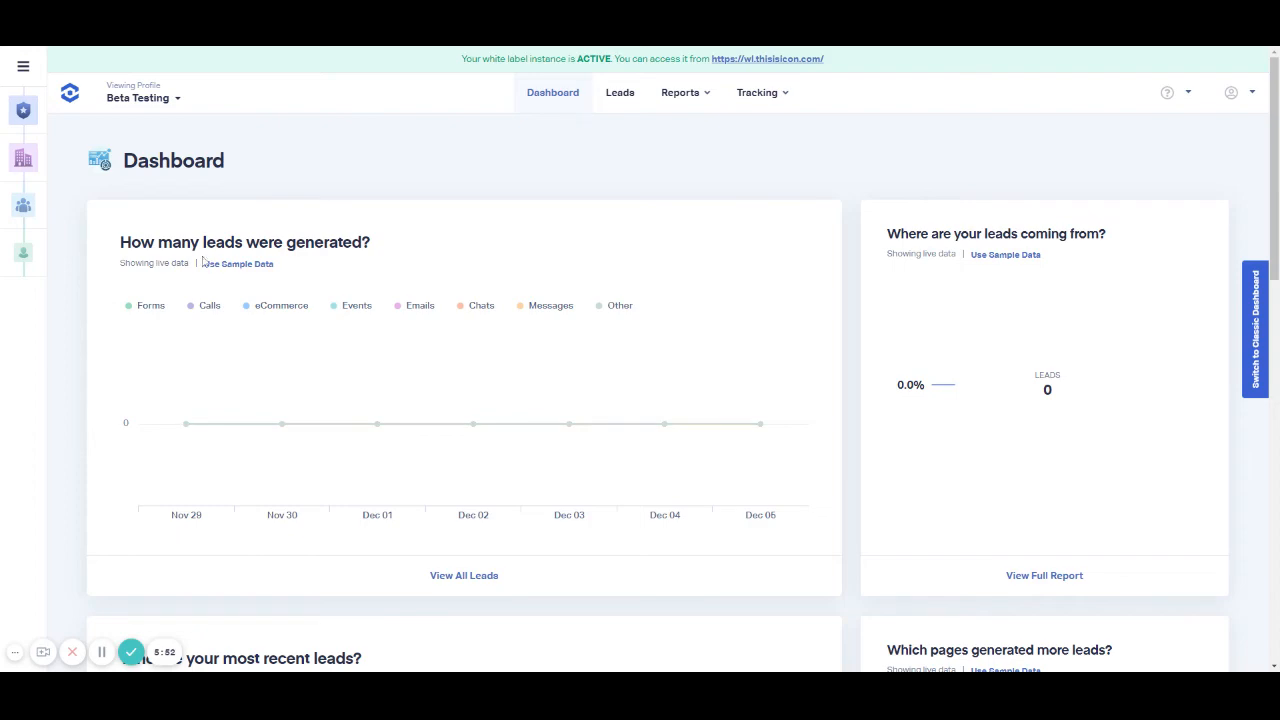
pyautogui.click(255, 265)
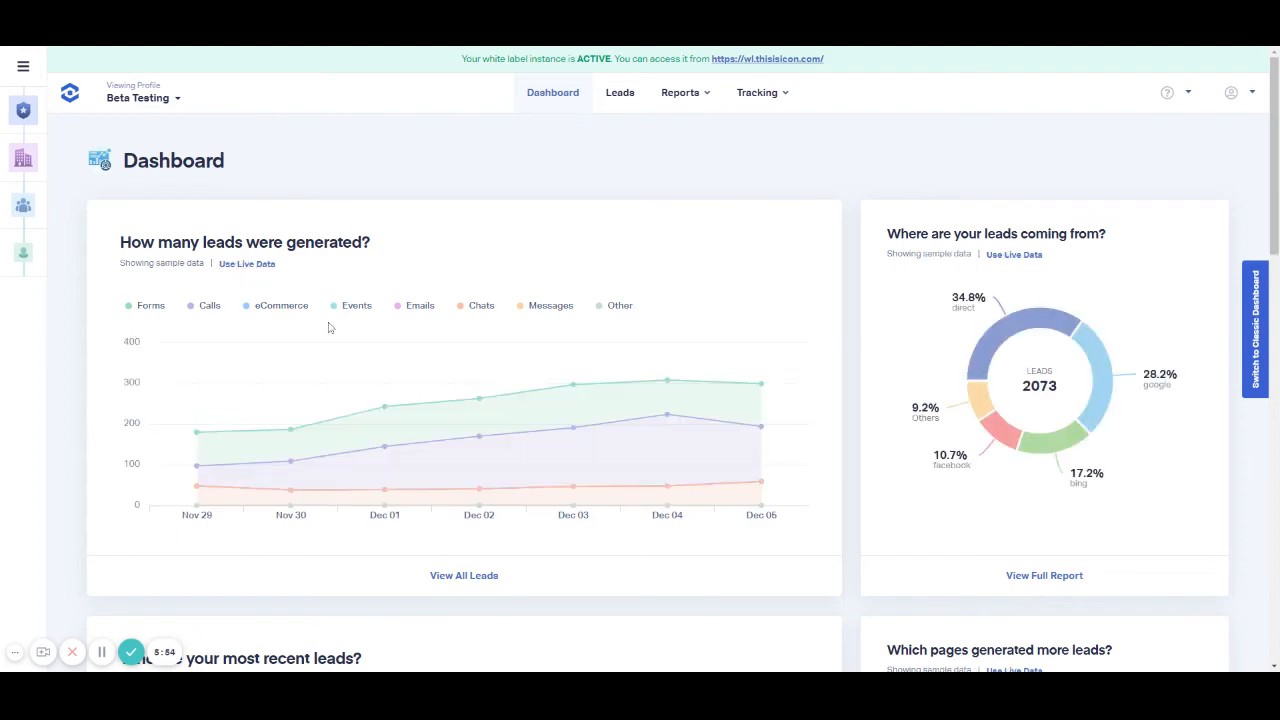
# Step: Examine the sample recent leads, lead pages and source/medium reports on the dashboard
pyautogui.scroll(-7, 600, 371)
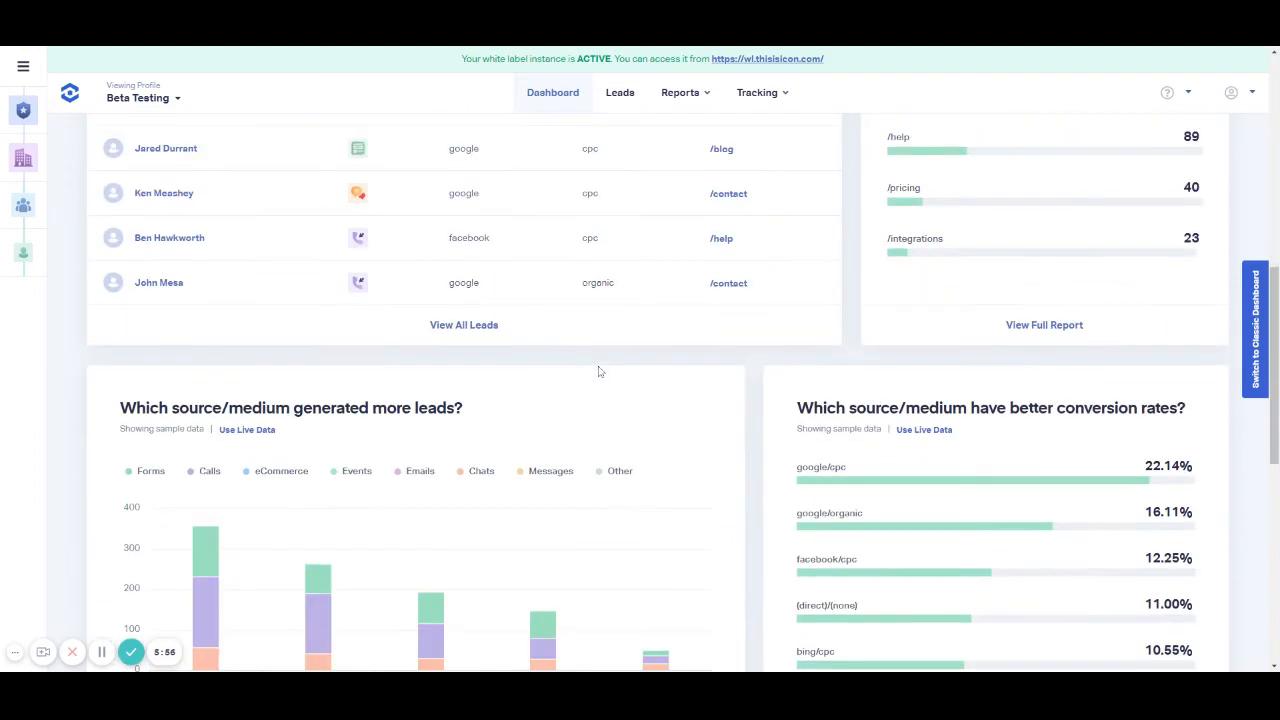
pyautogui.scroll(-2, 598, 371)
pyautogui.scroll(4, 263, 383)
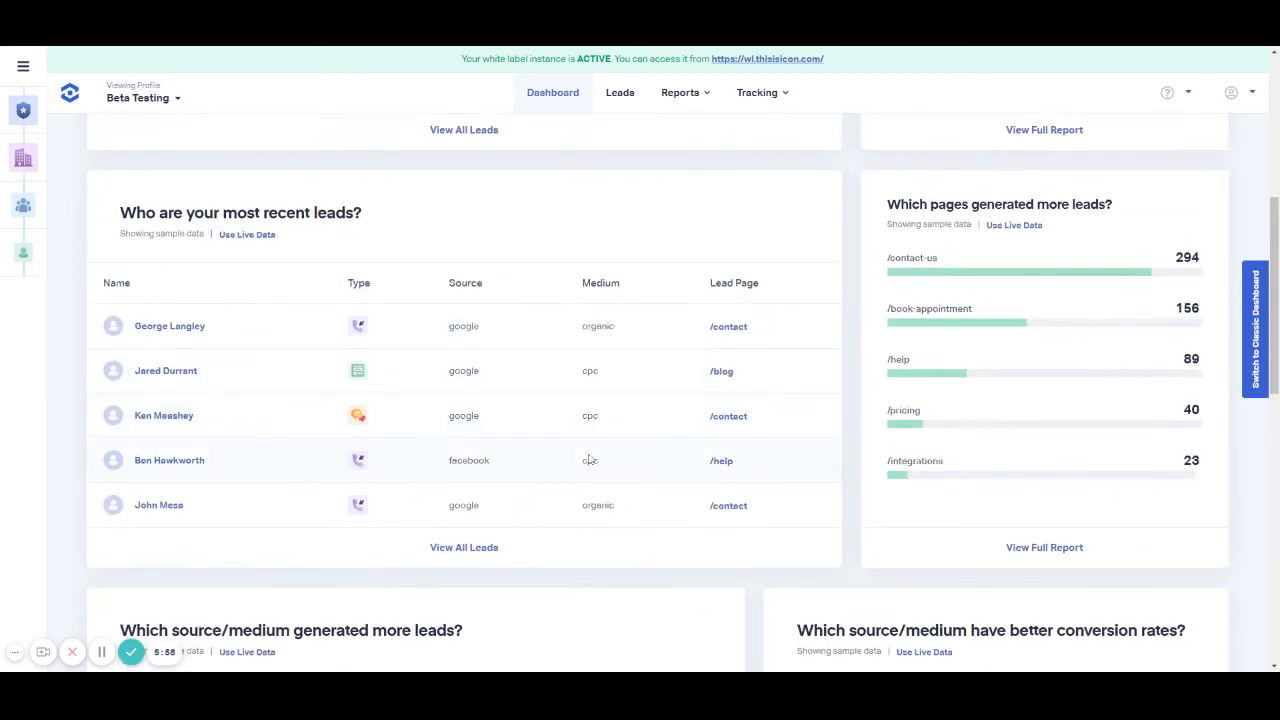
pyautogui.scroll(5, 591, 457)
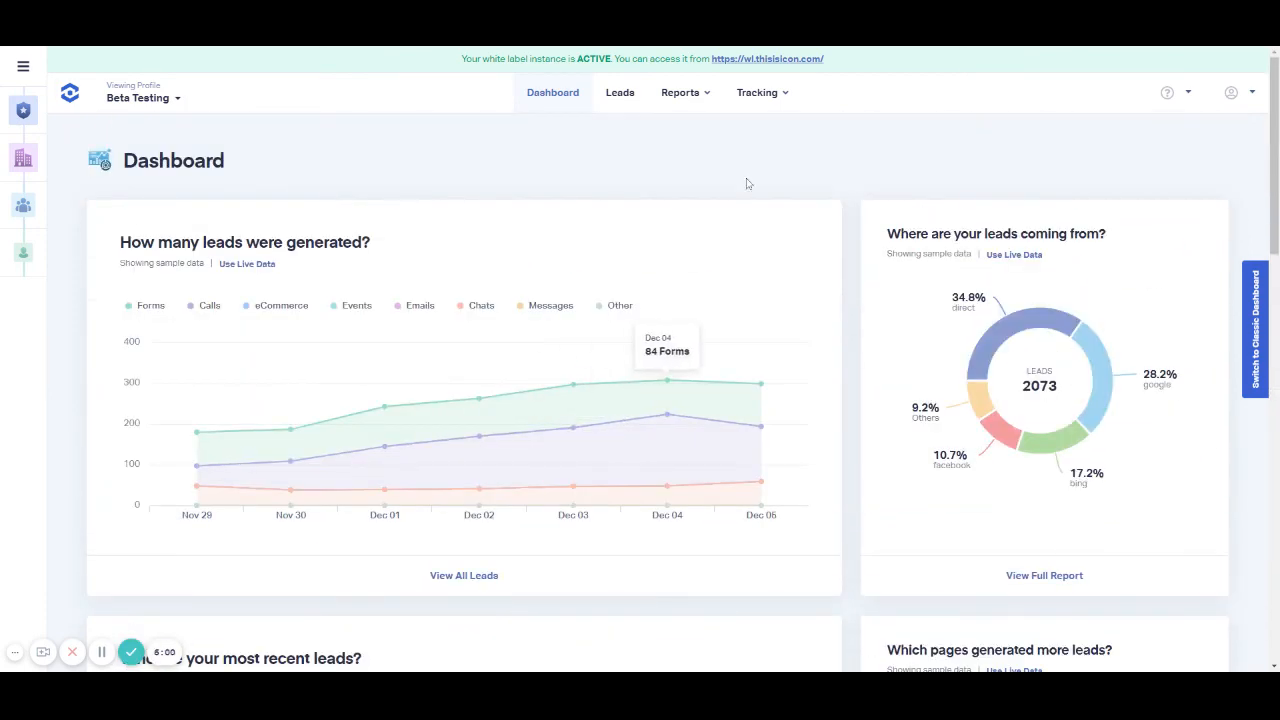
# Step: Open the profile's phone numbers list and review the edit settings of the All Traffic tracking number without changing them
pyautogui.click(760, 92)
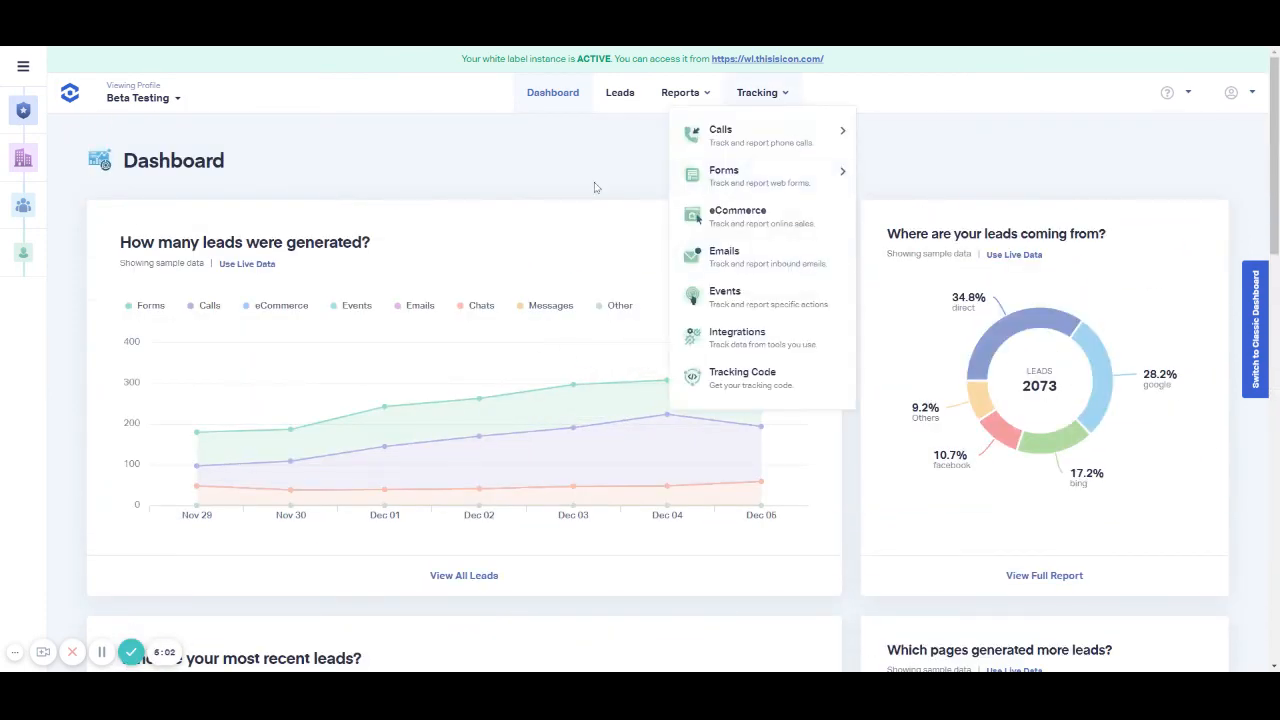
pyautogui.moveTo(760, 135)
pyautogui.click(911, 138)
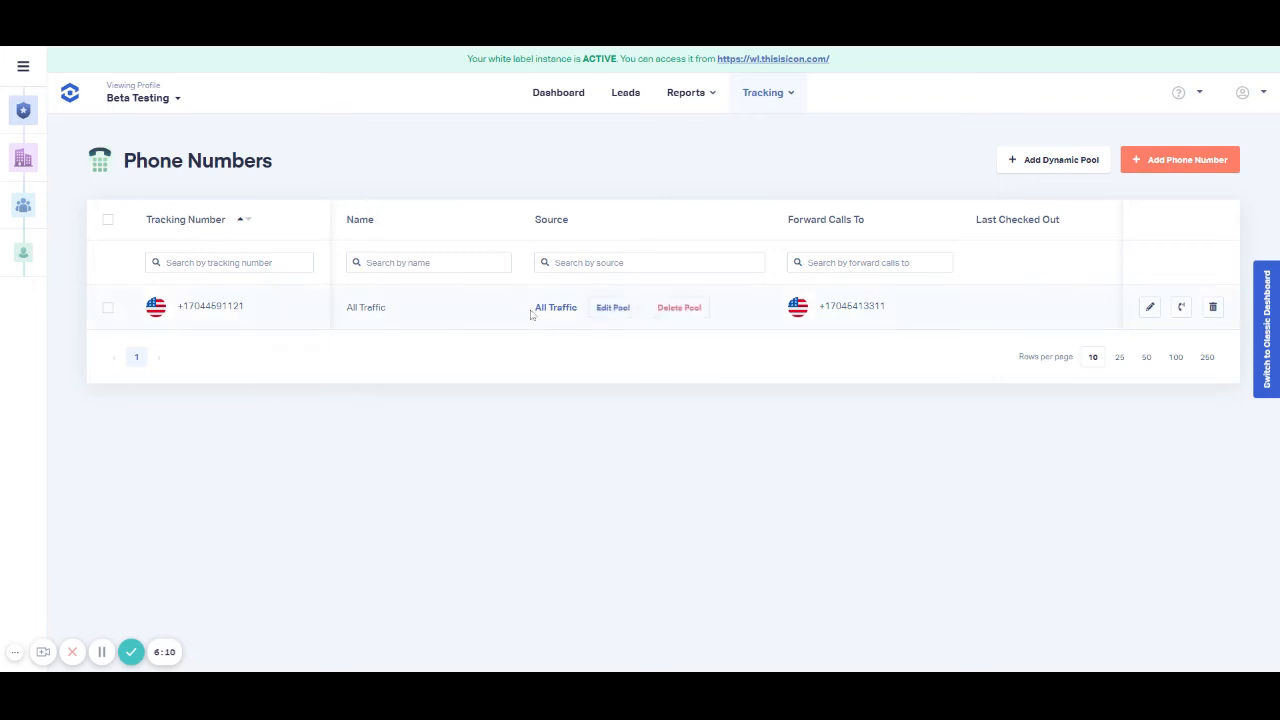
pyautogui.moveTo(558, 302)
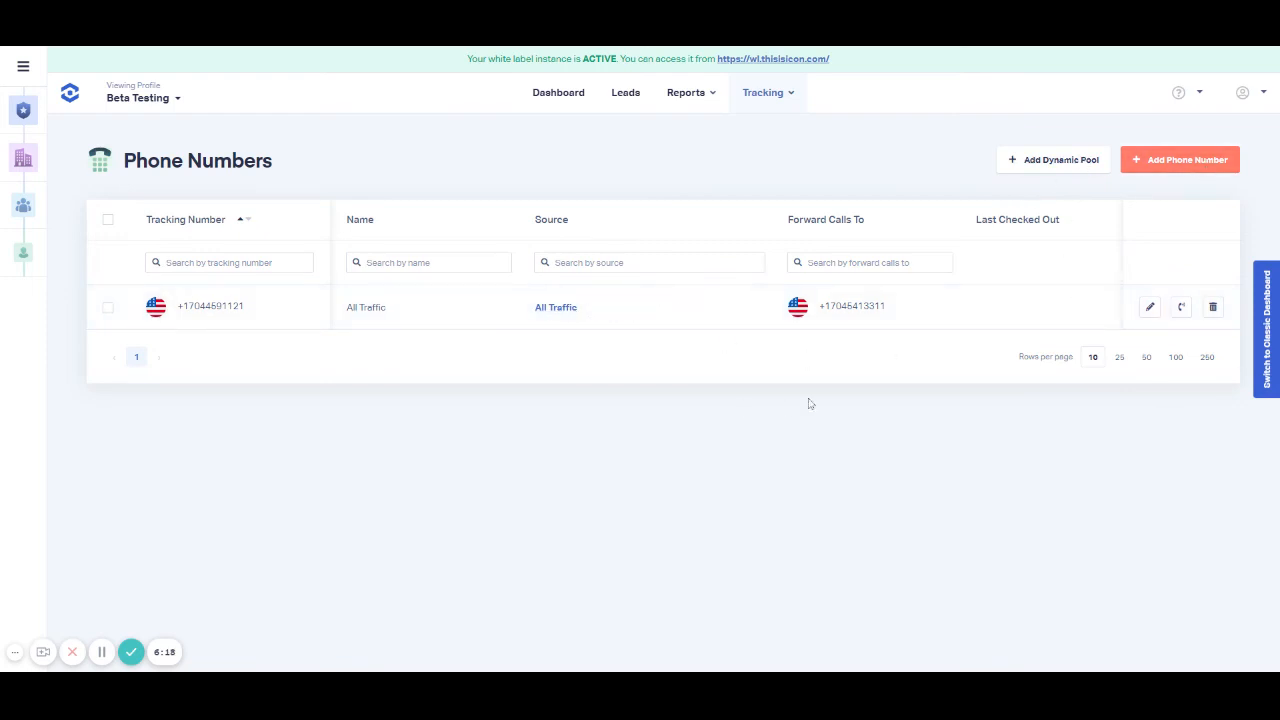
pyautogui.click(1150, 307)
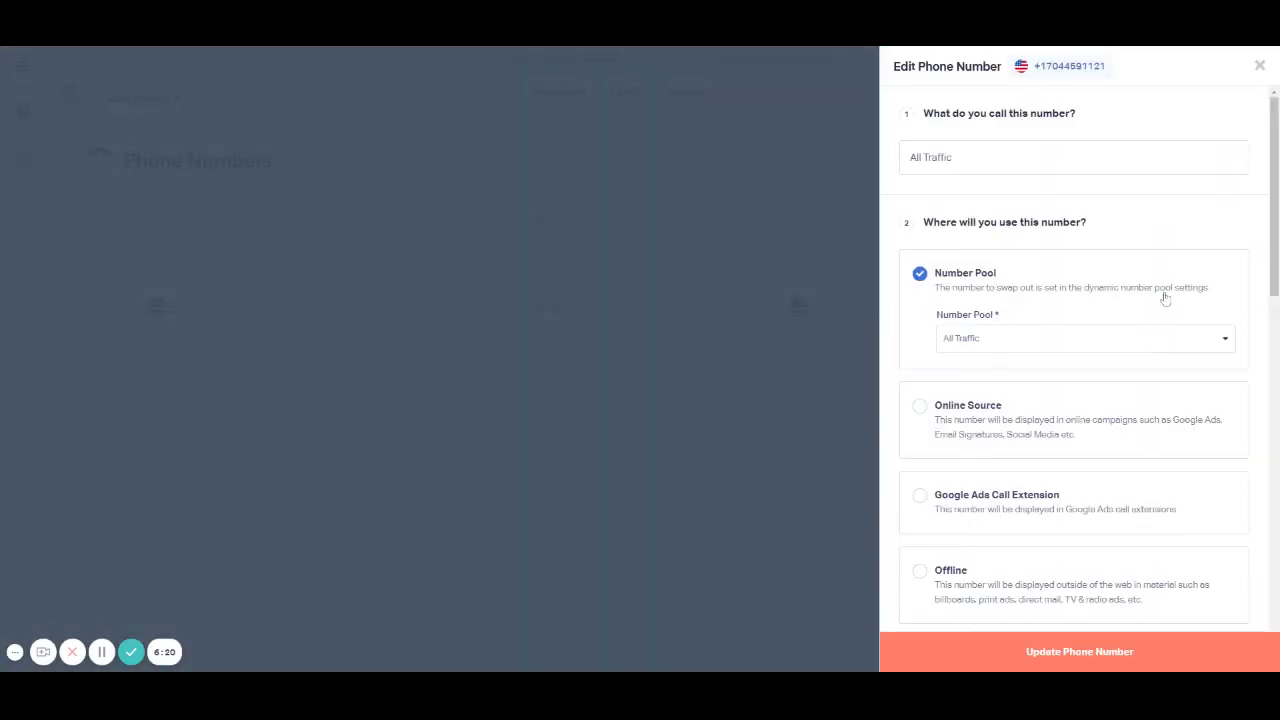
pyautogui.scroll(-15, 1165, 298)
pyautogui.scroll(15, 1167, 300)
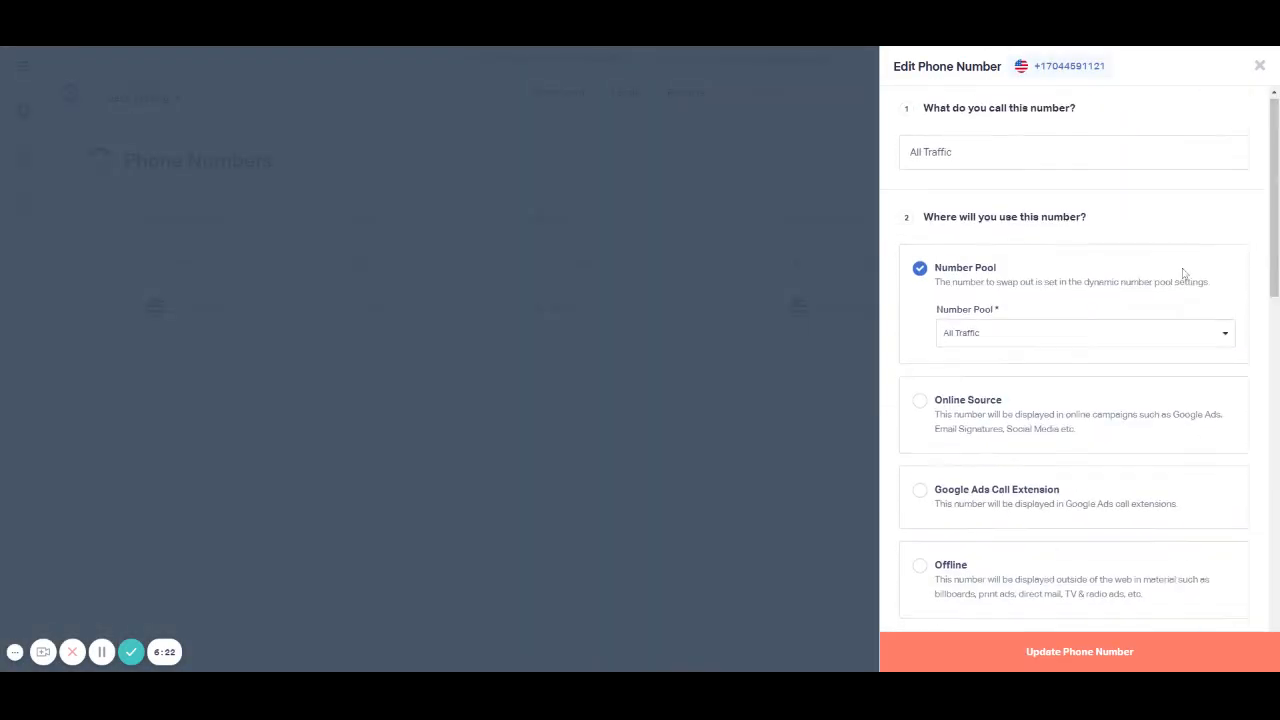
pyautogui.click(1259, 66)
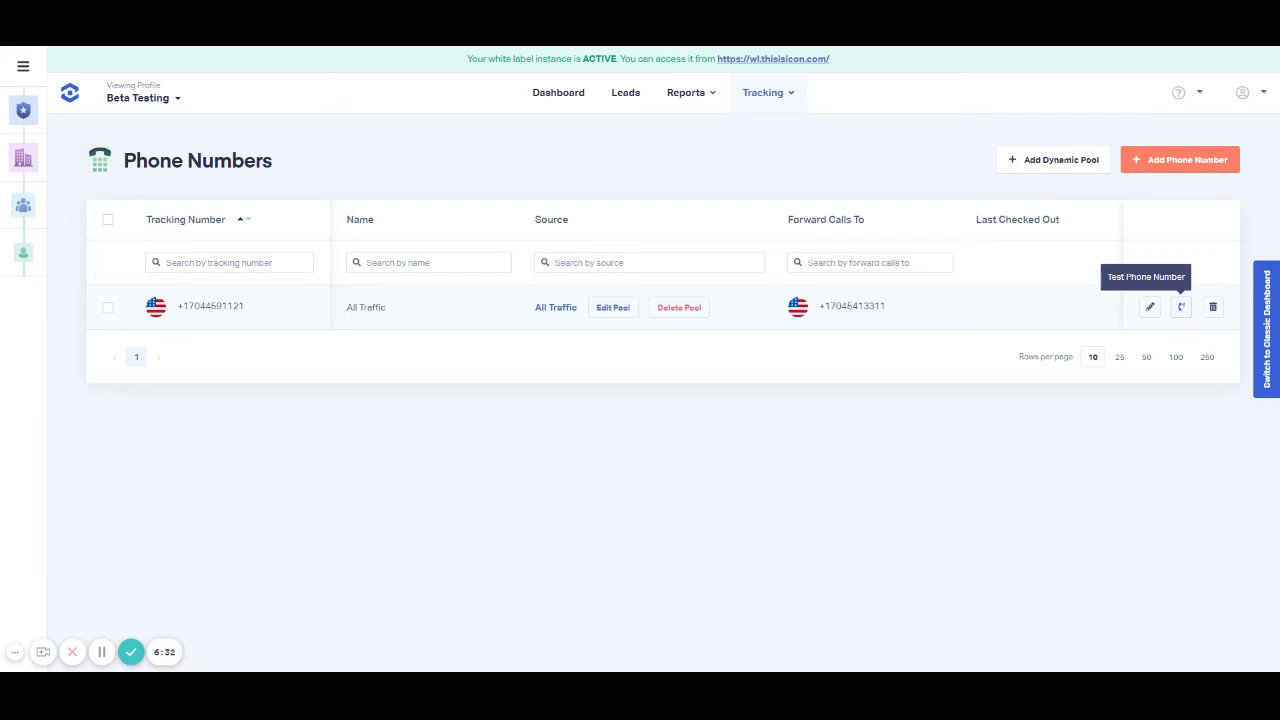
# Step: Make a test call for the All Traffic tracking number, choosing its forwarding number as the destination, and close the test form
pyautogui.click(1181, 307)
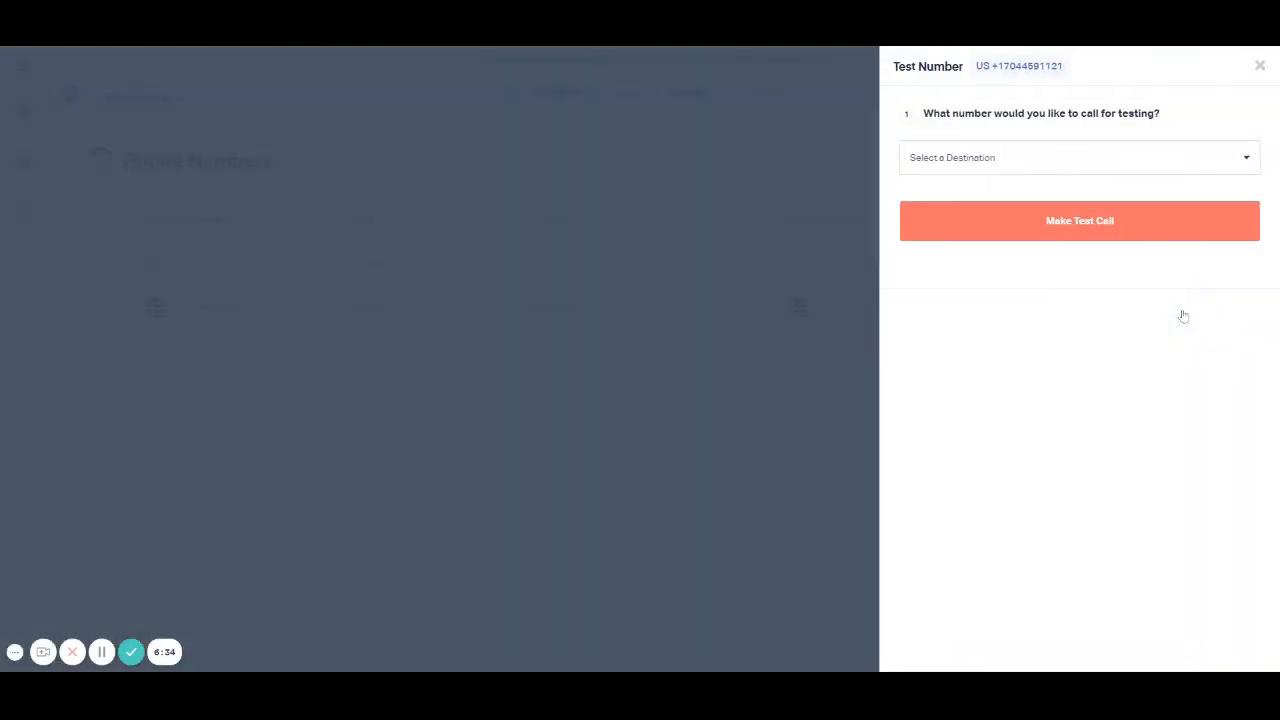
pyautogui.click(1020, 160)
pyautogui.click(1001, 191)
pyautogui.click(1077, 229)
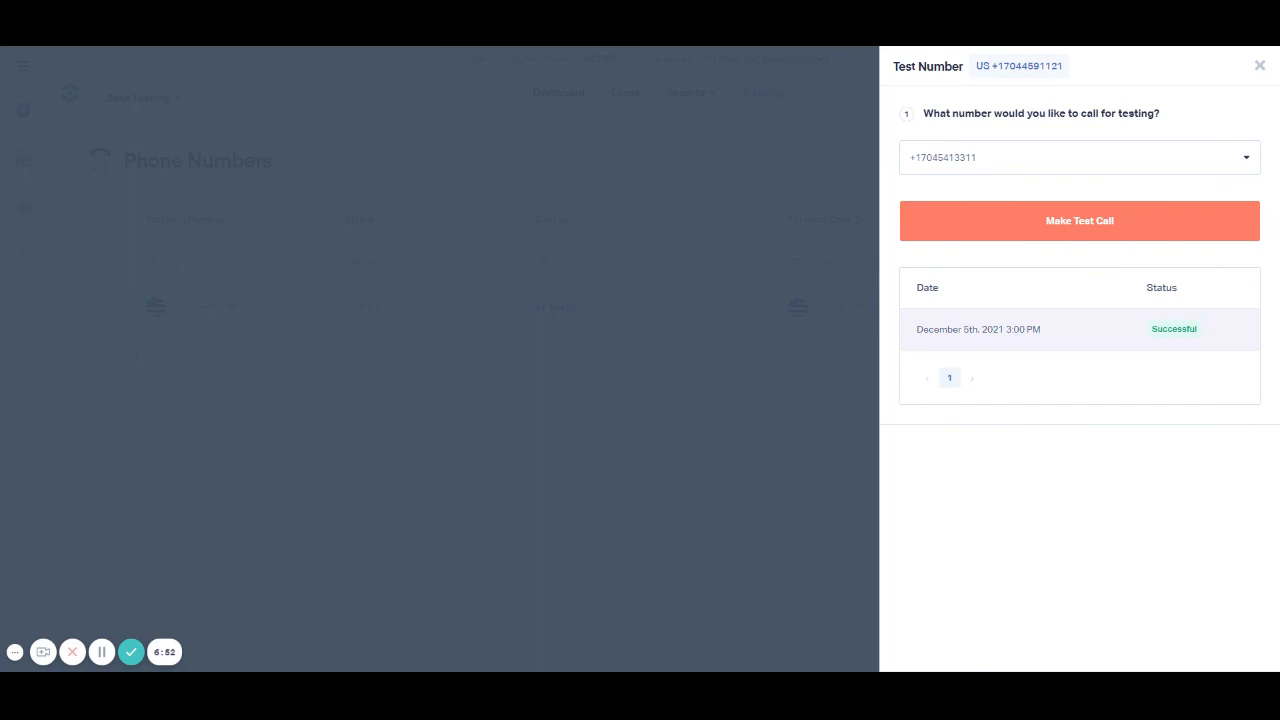
pyautogui.click(1259, 65)
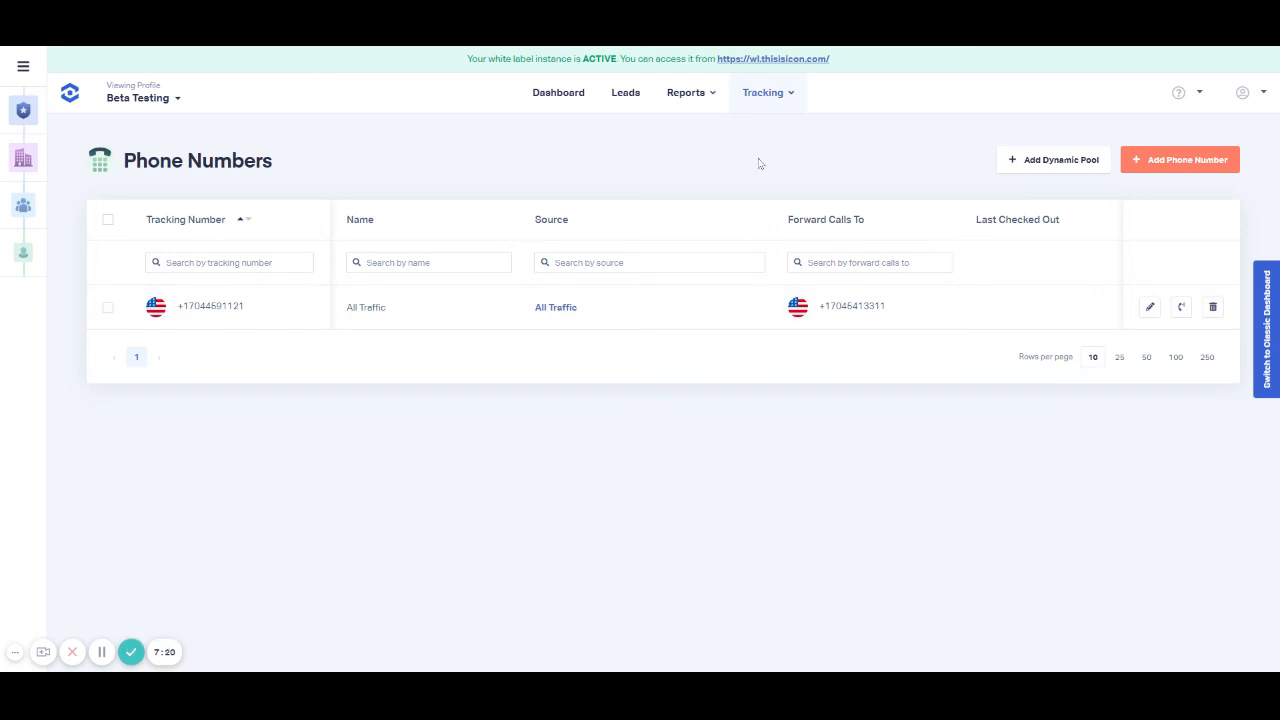
# Step: Open the Google Analytics integration, check the property types offered when adding a property, and return to its active properties
pyautogui.click(776, 95)
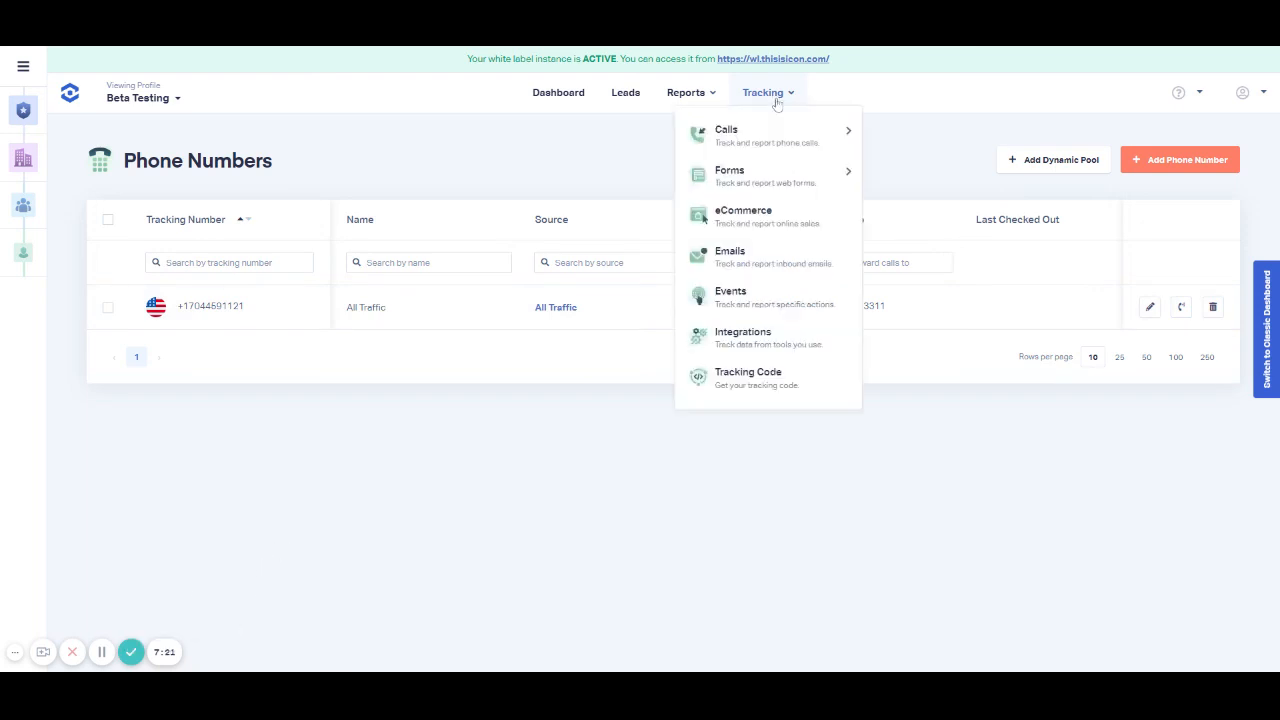
pyautogui.click(757, 347)
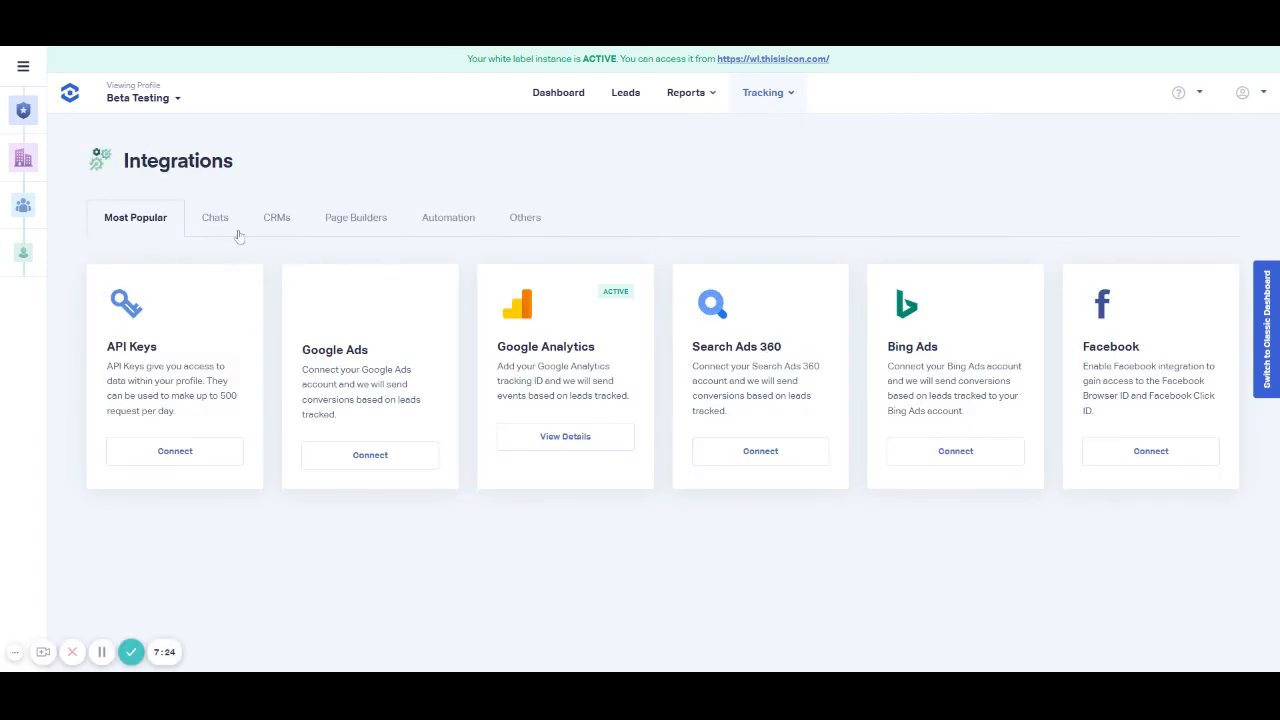
pyautogui.click(574, 441)
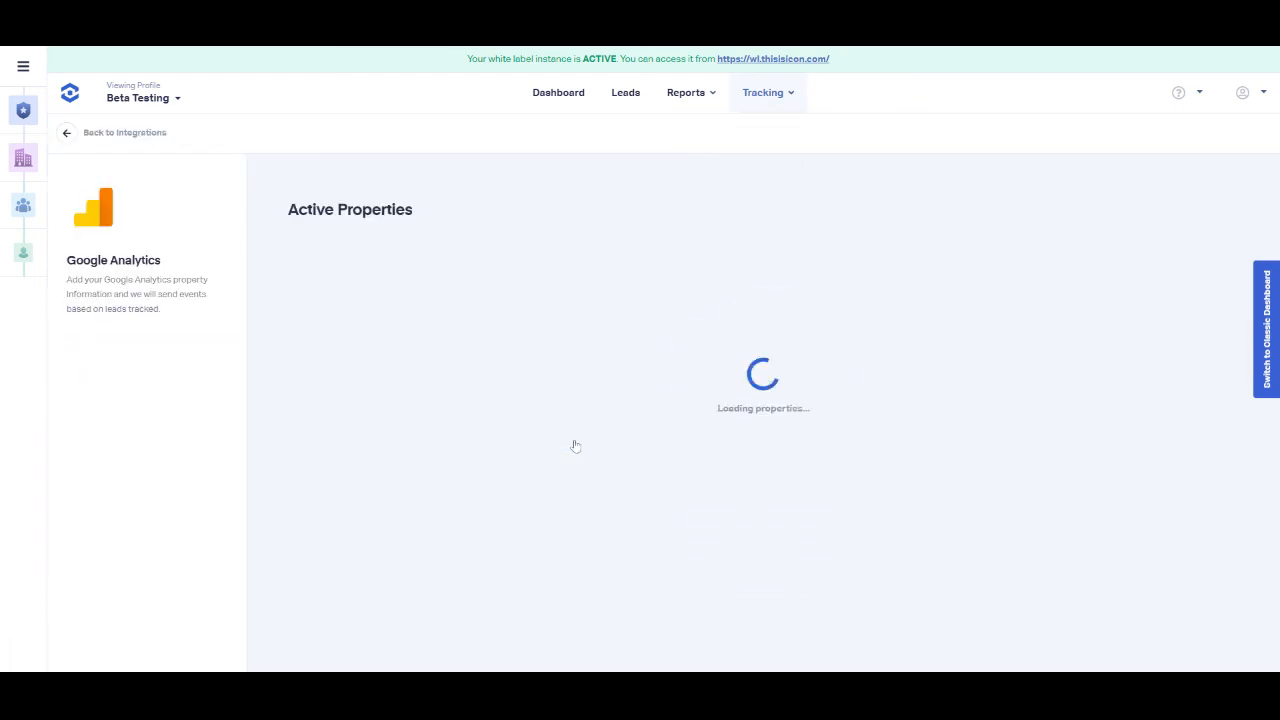
pyautogui.click(195, 374)
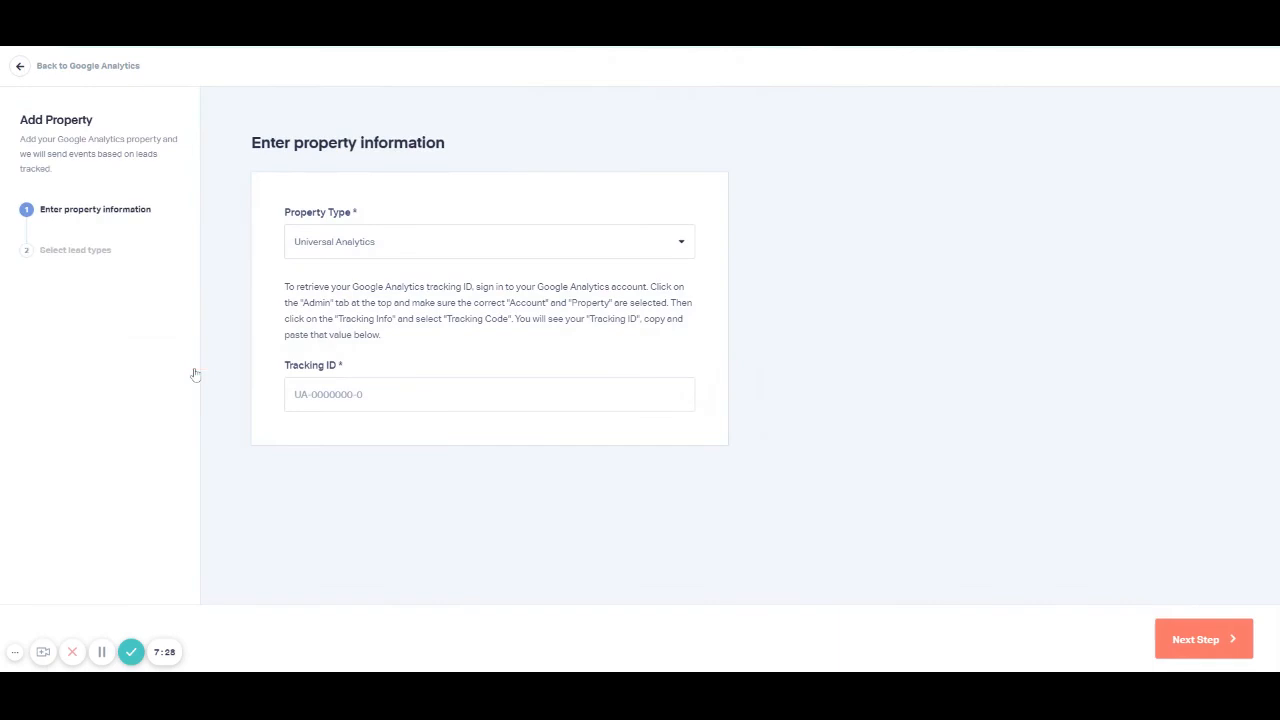
pyautogui.click(414, 242)
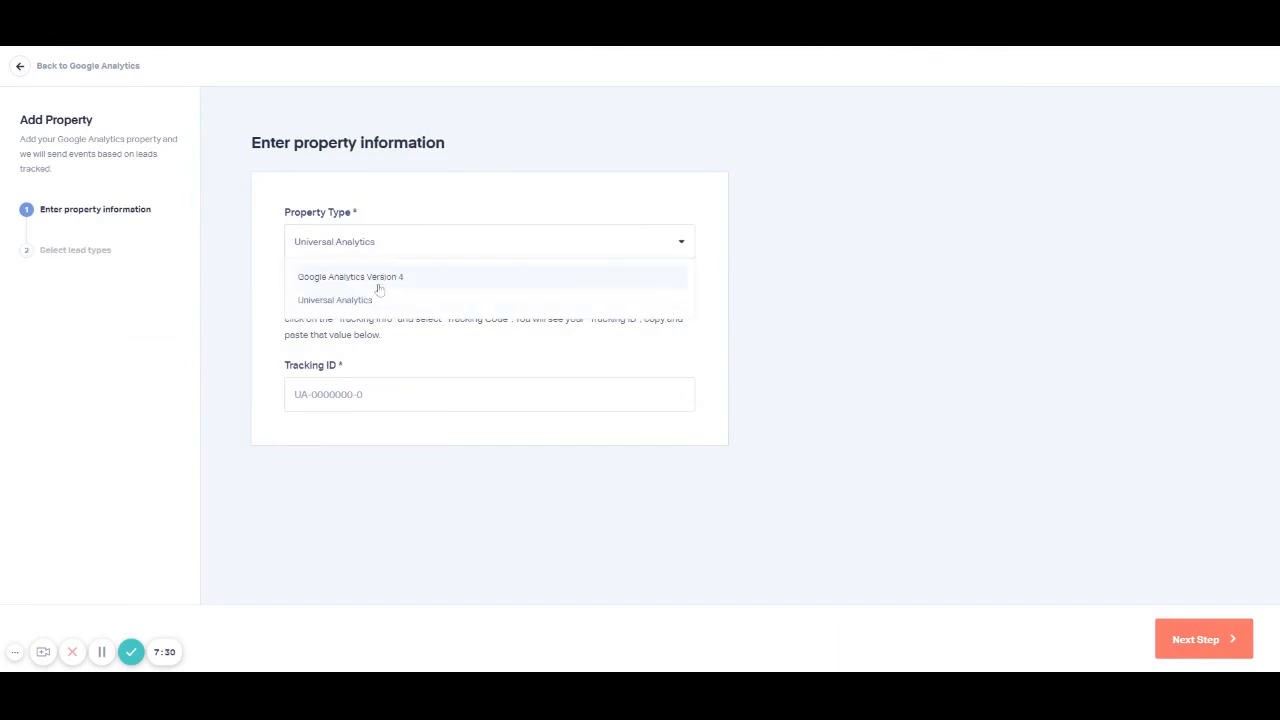
pyautogui.click(830, 327)
pyautogui.click(20, 66)
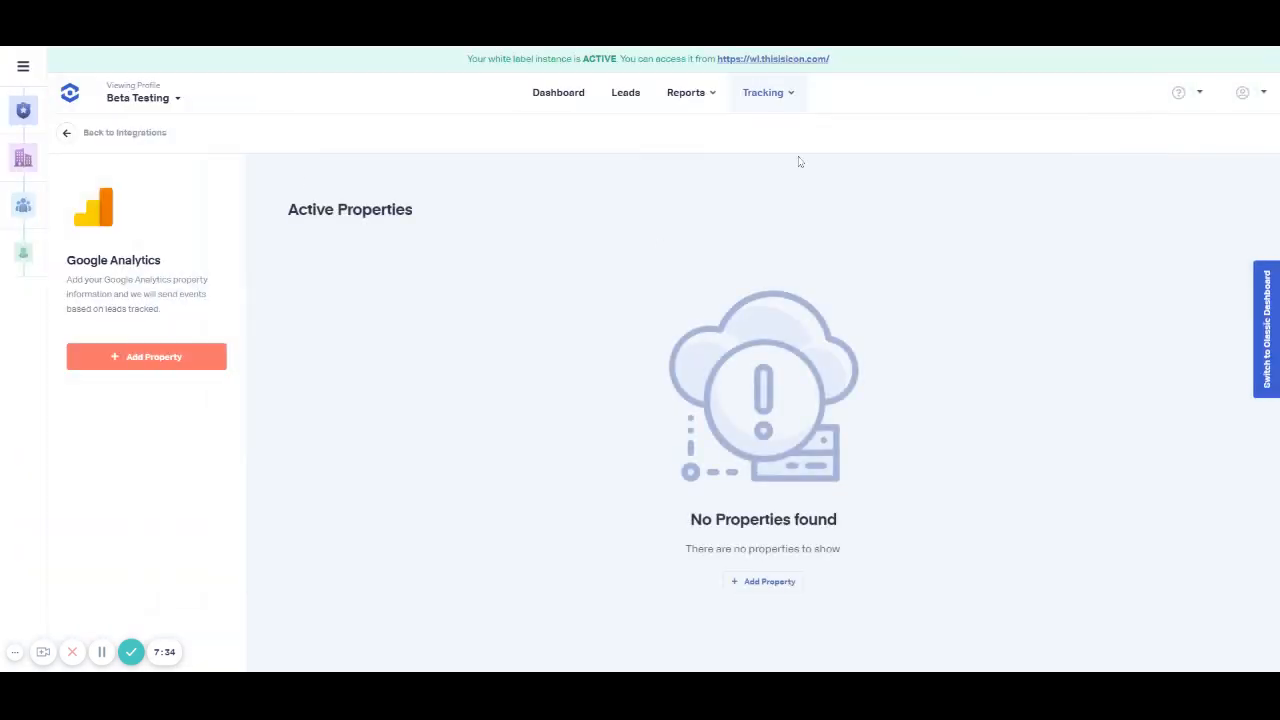
pyautogui.click(788, 94)
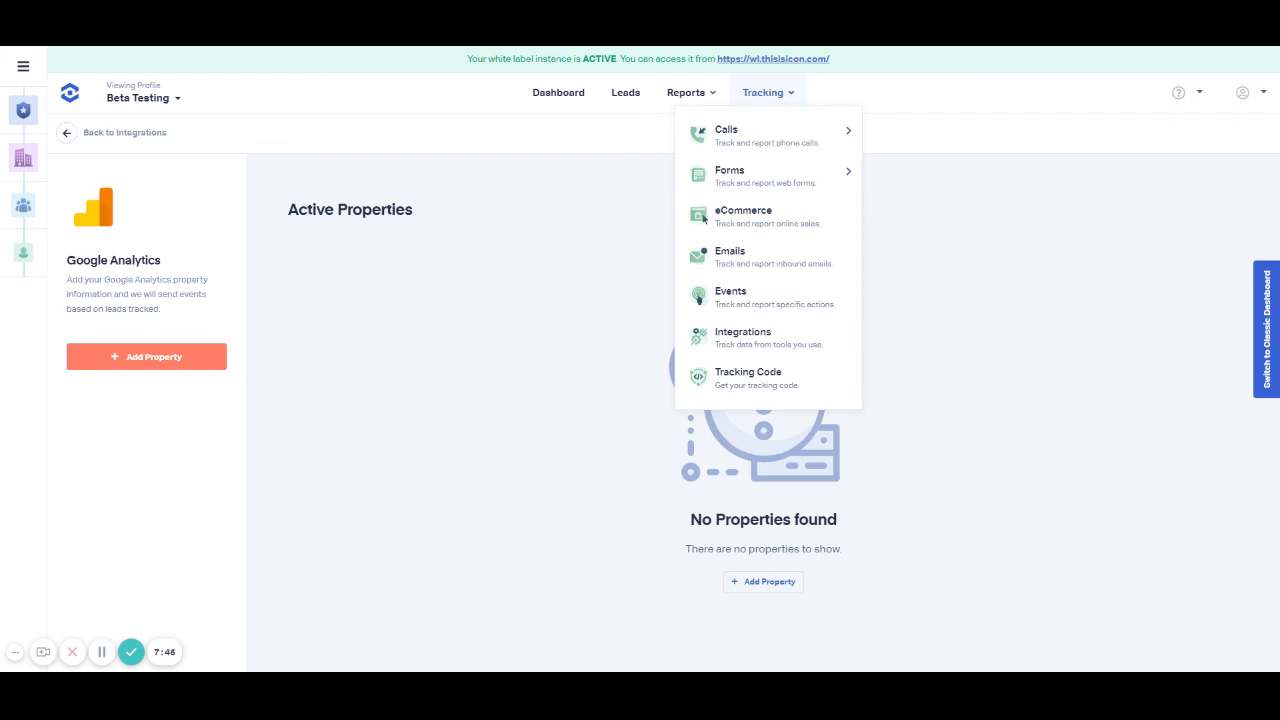
pyautogui.click(576, 382)
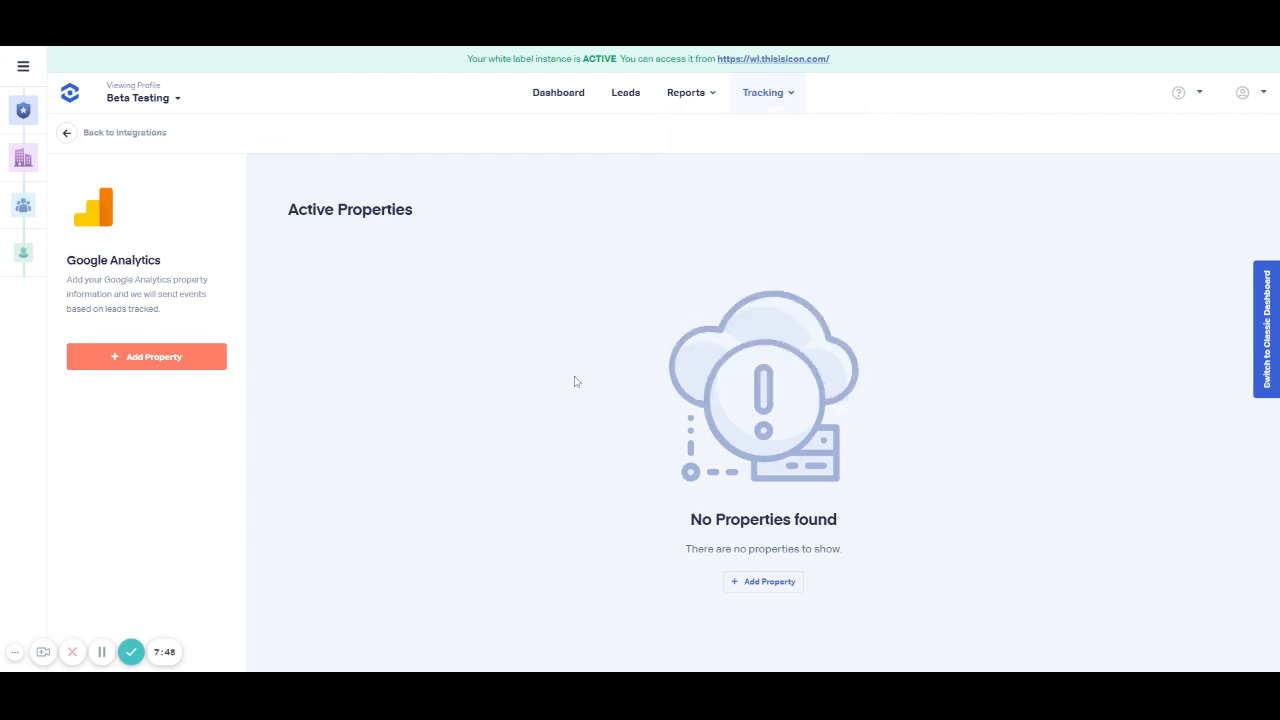